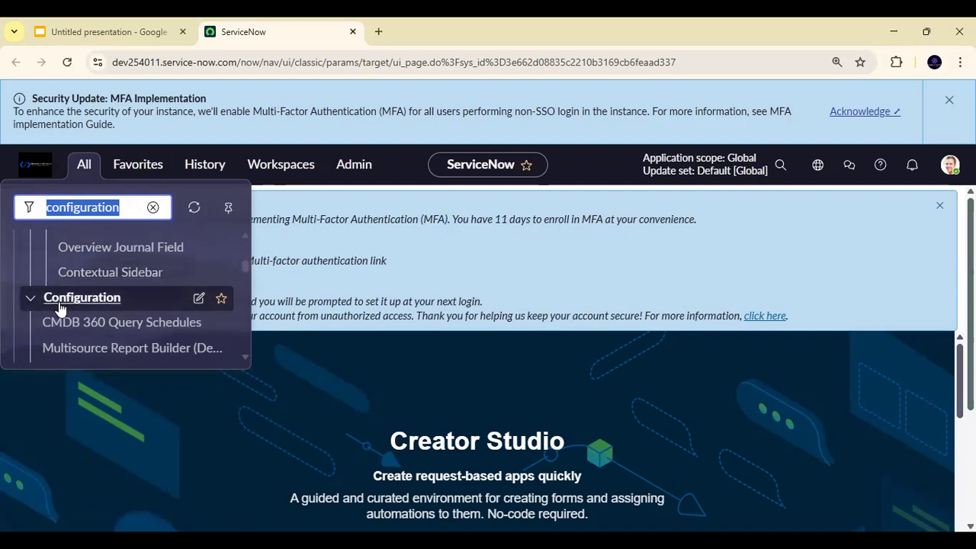
- Add the Configuration application with its modules to favorites and check the Favorites list after reloading the page
left_click(221, 298)
left_click(429, 370)
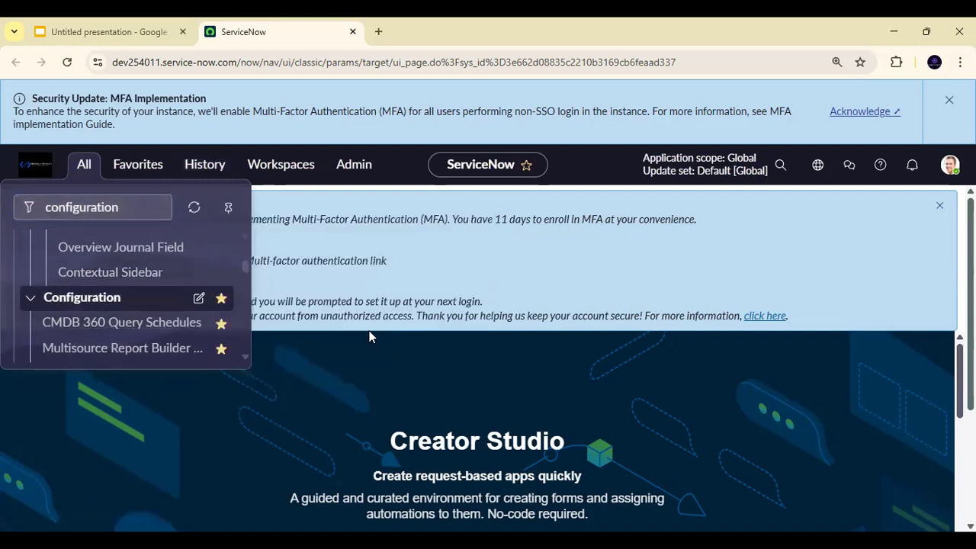
left_click(151, 165)
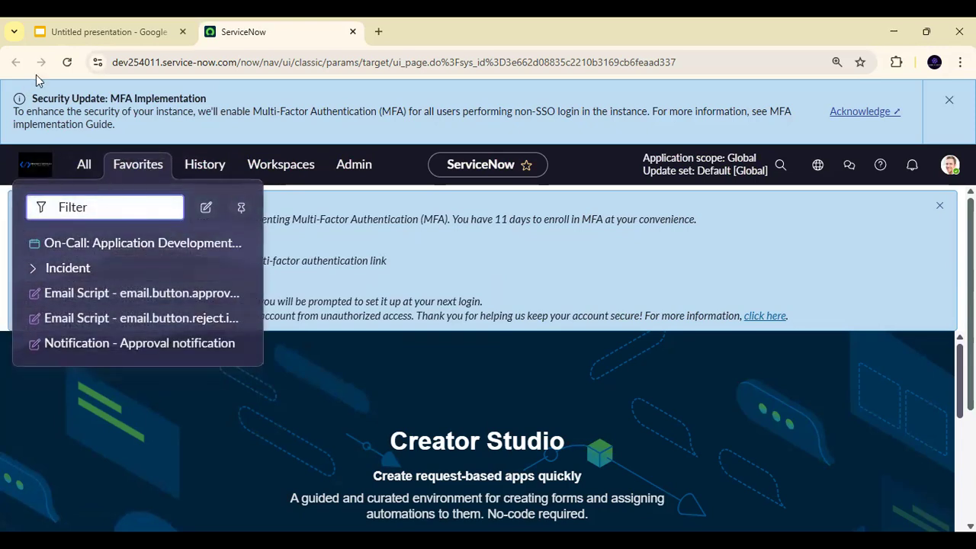
left_click(67, 61)
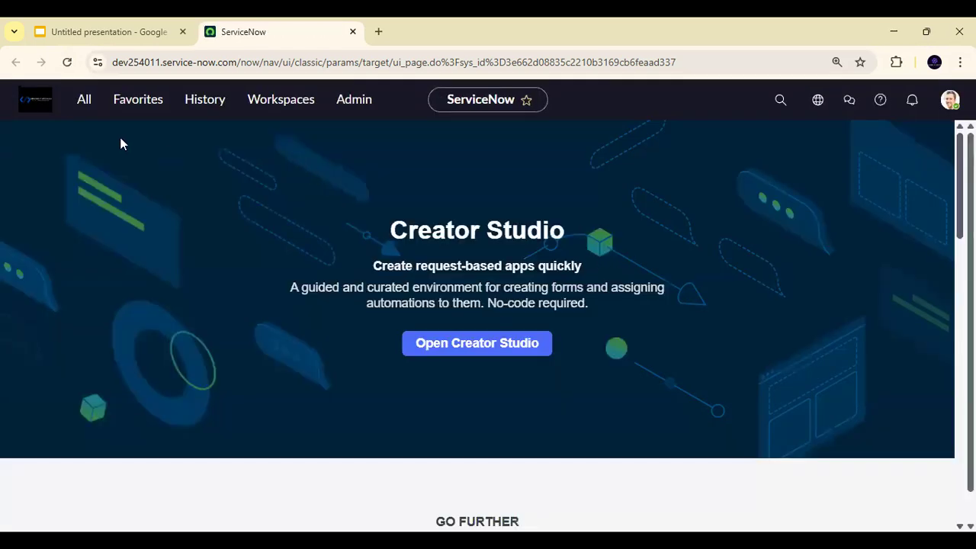
left_click(198, 99)
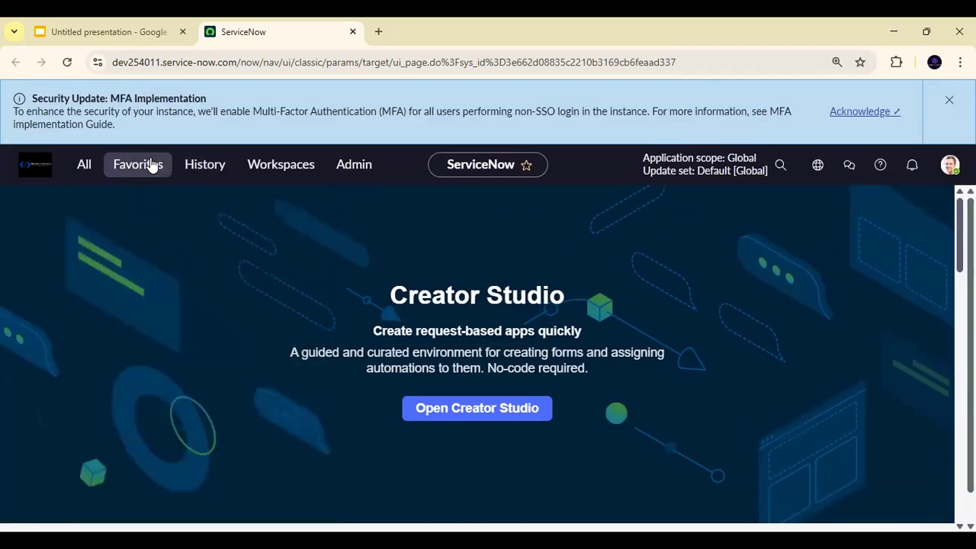
left_click(153, 165)
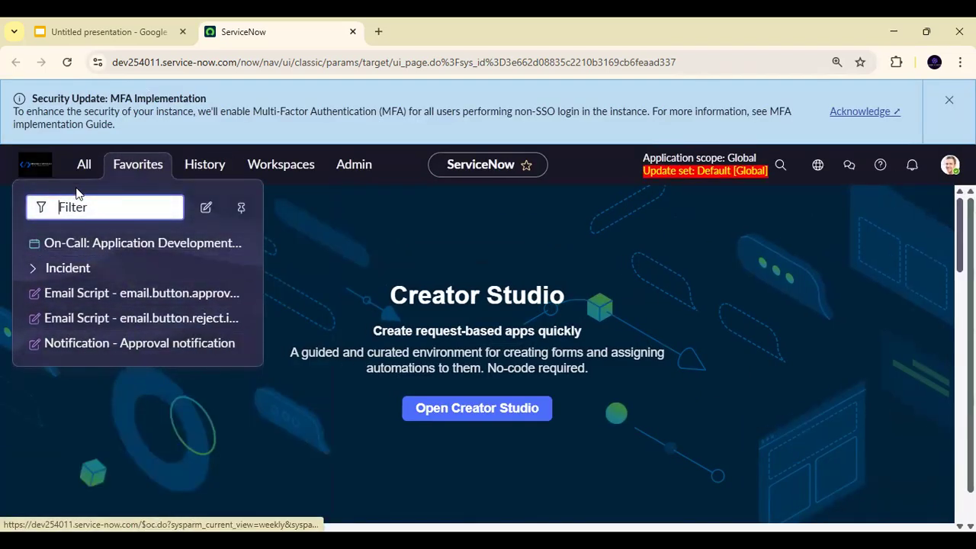
- Filter the full application navigator for "configuration"
left_click(86, 164)
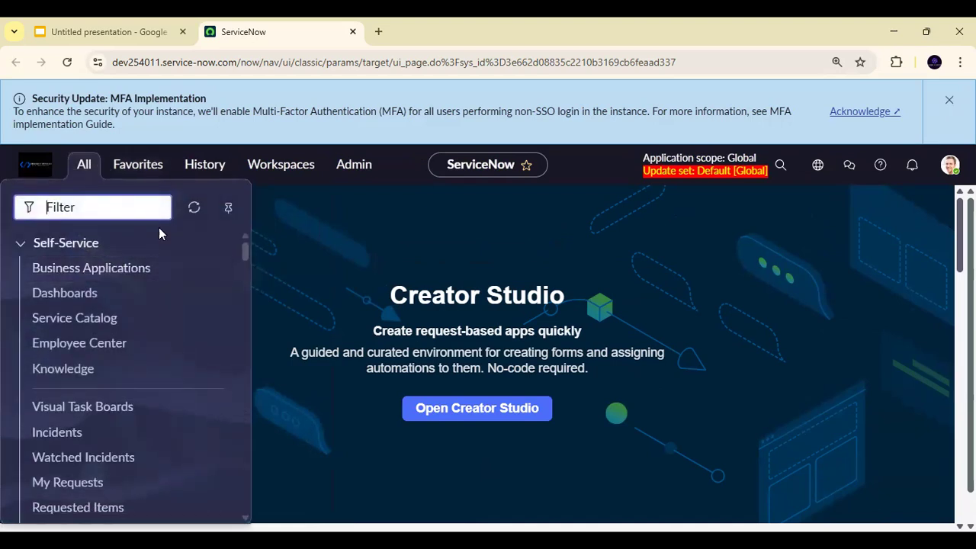
type("configu")
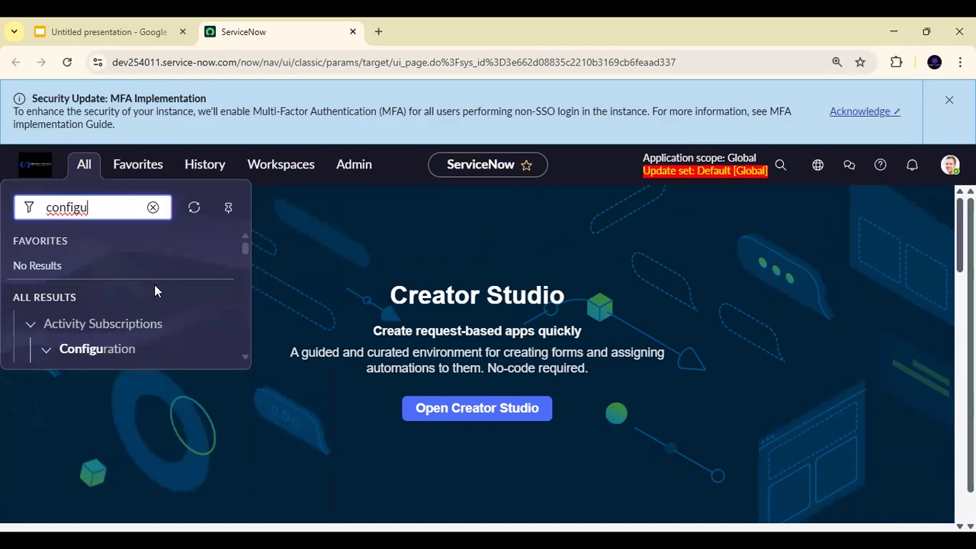
type("ration")
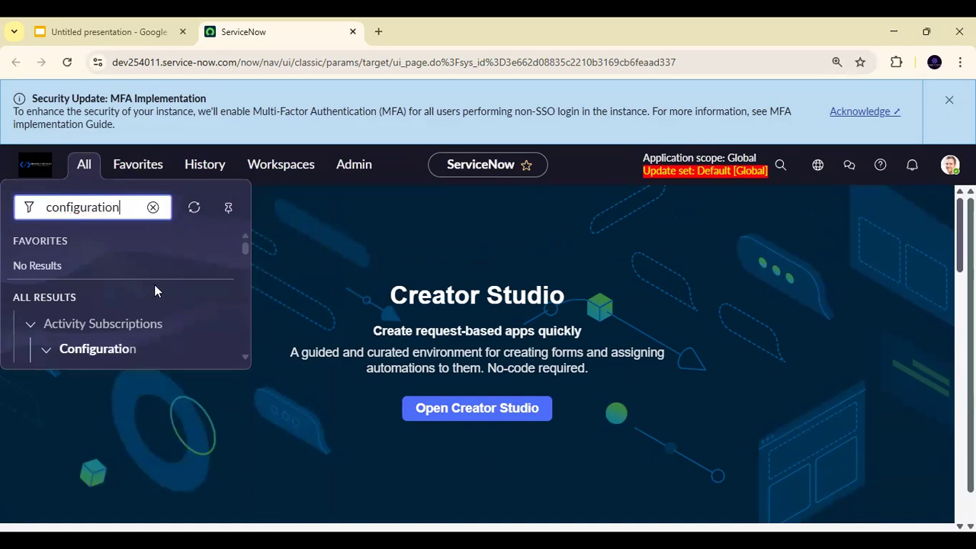
- Look through the filtered results for the Configuration application and review its modules down to the Application Servers section
scroll(130, 289, "down", 2)
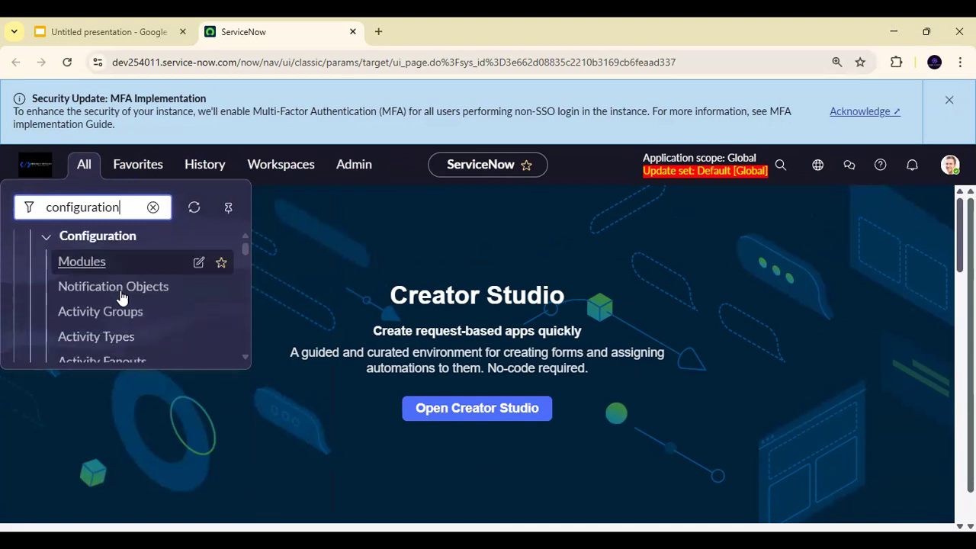
scroll(122, 298, "down", 6)
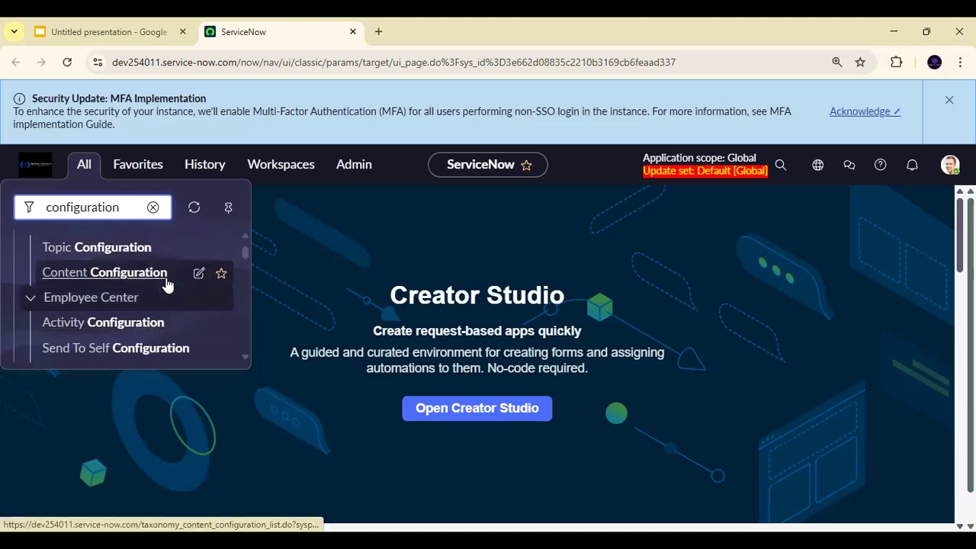
scroll(166, 284, "down", 2)
scroll(170, 285, "down", 1)
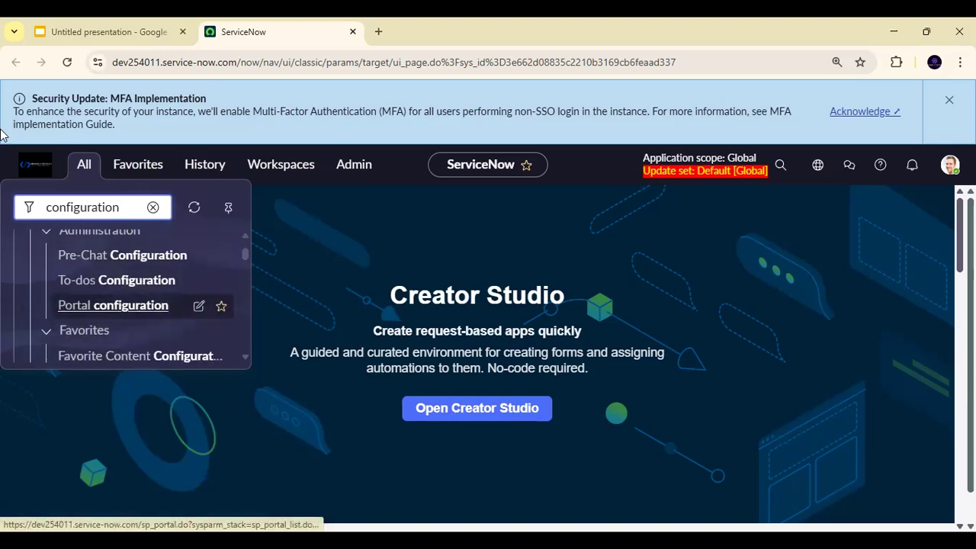
scroll(206, 290, "down", 1)
scroll(168, 313, "down", 1)
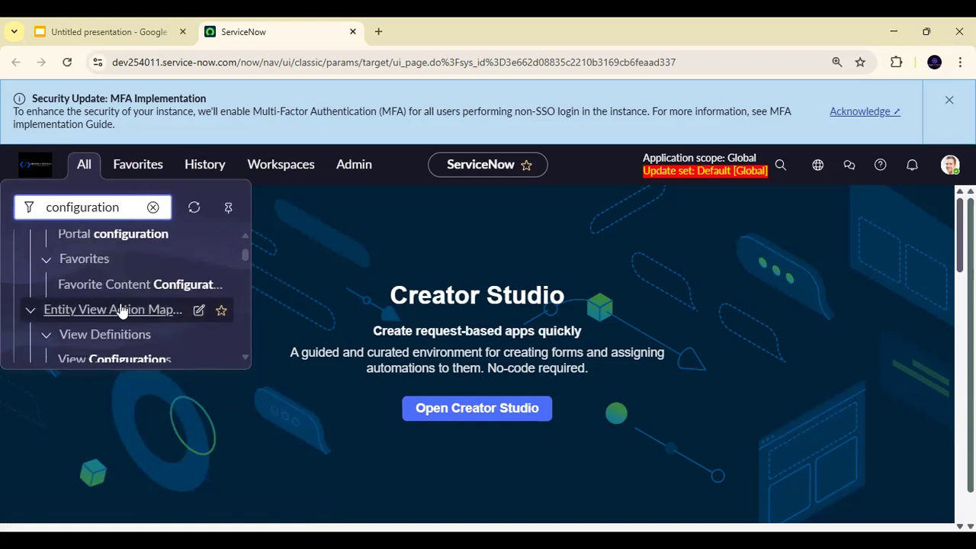
scroll(122, 309, "down", 10)
scroll(107, 298, "up", 8)
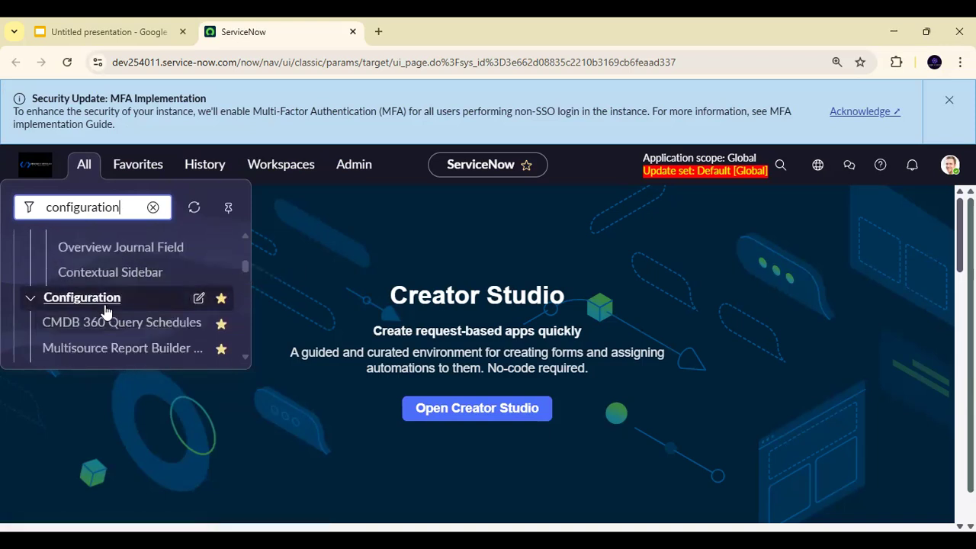
scroll(158, 306, "down", 3)
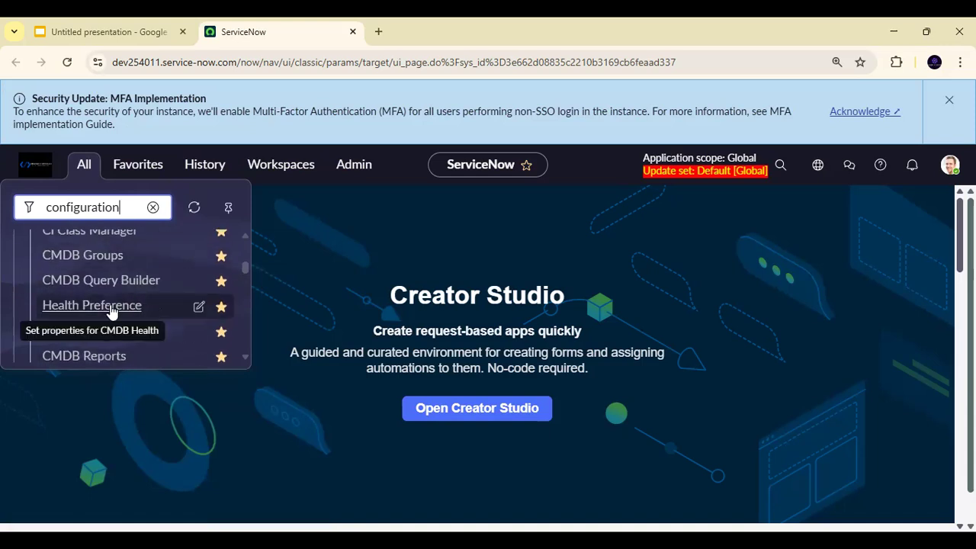
scroll(112, 313, "down", 3)
scroll(105, 304, "down", 1)
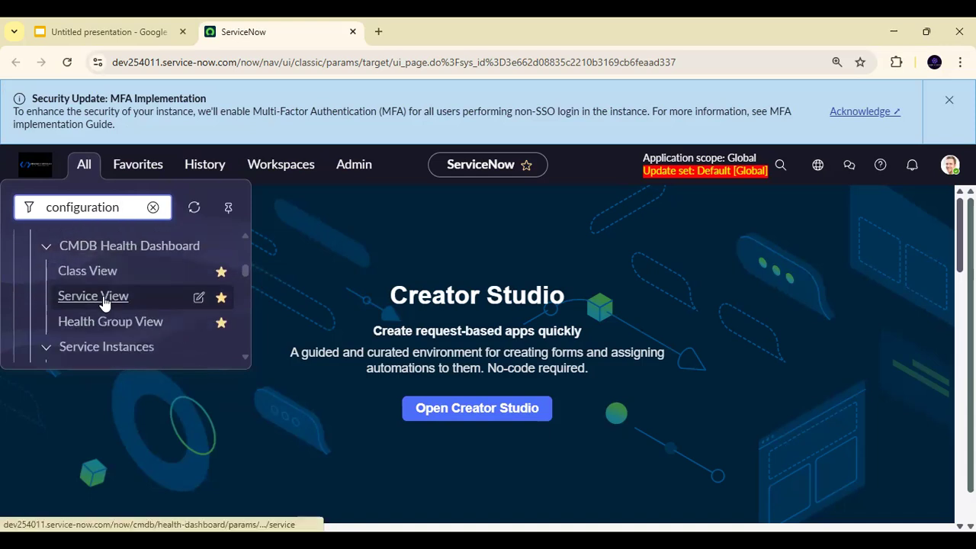
scroll(108, 301, "down", 5)
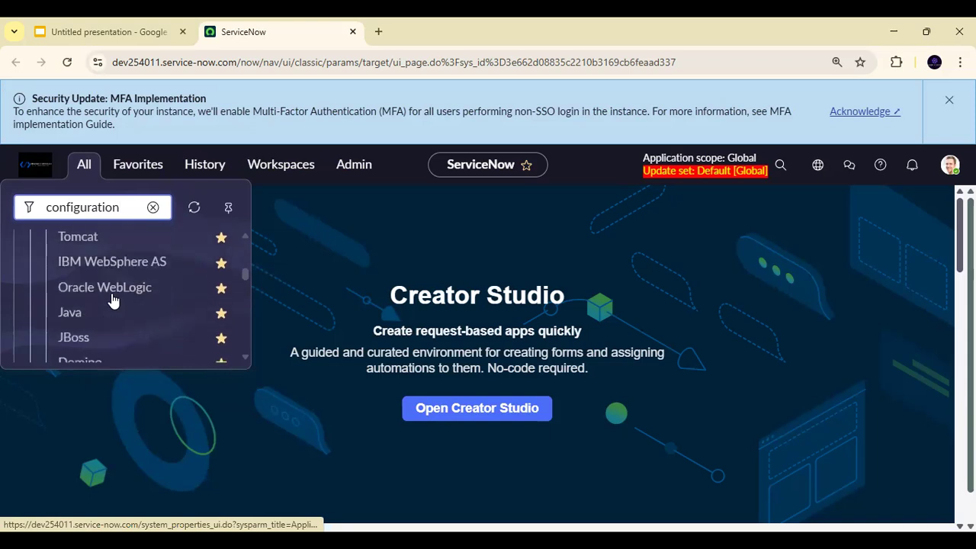
scroll(142, 329, "up", 2)
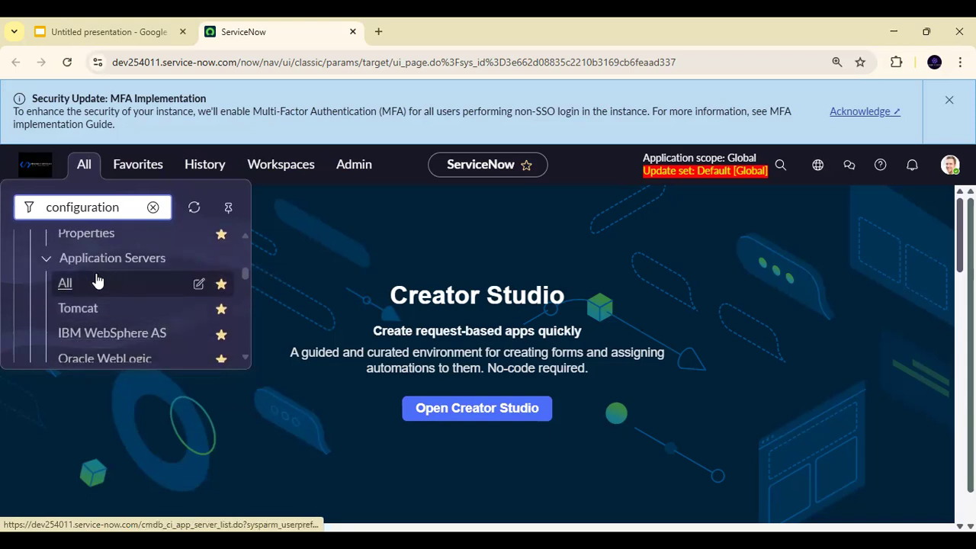
scroll(103, 286, "down", 1)
scroll(76, 301, "up", 1)
- Collapse the Application Servers, Servers and Clusters sections of the Configuration application
left_click(45, 259)
left_click(45, 285)
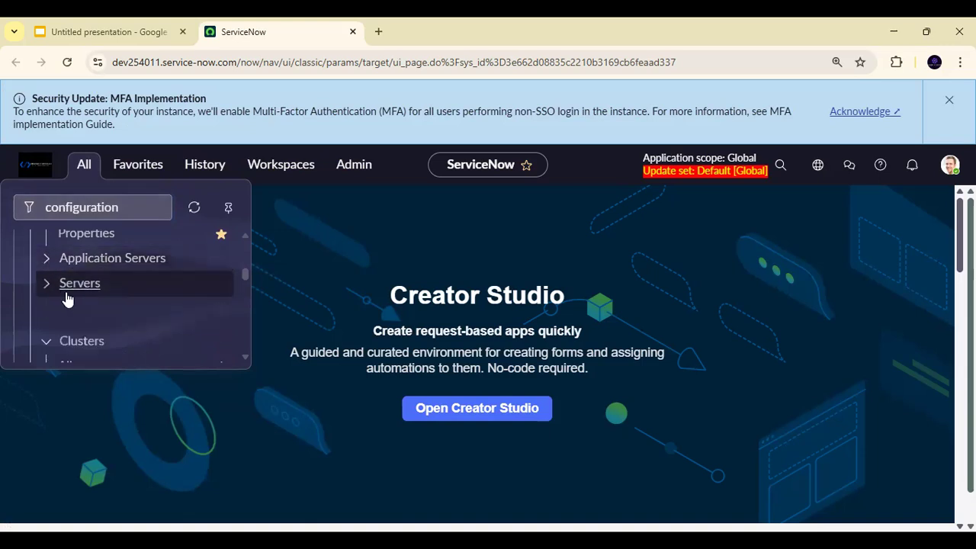
left_click(51, 311)
scroll(51, 313, "down", 1)
scroll(50, 298, "down", 2)
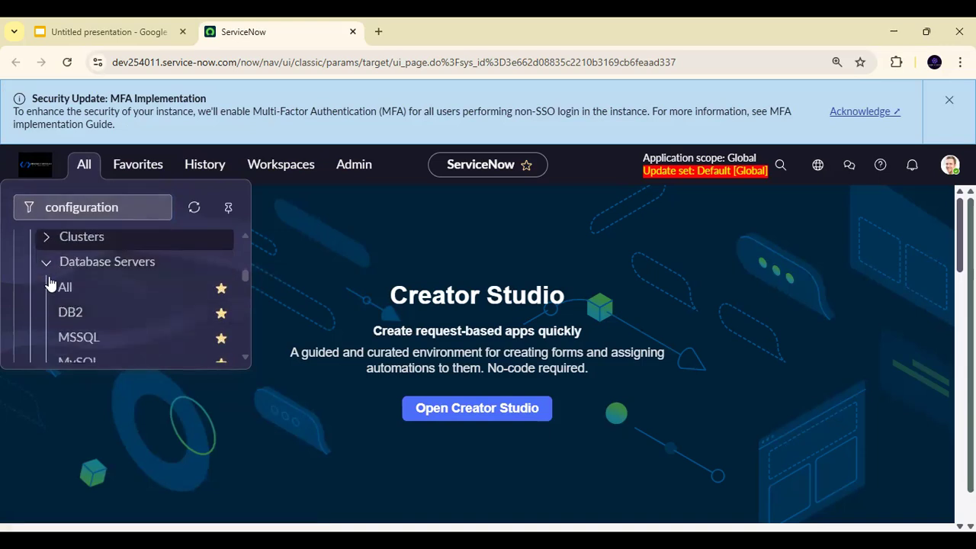
- Collapse the Database Servers, Database Instances and Database Catalogs sections under Configuration
left_click(48, 262)
scroll(57, 266, "down", 3)
scroll(63, 269, "up", 1)
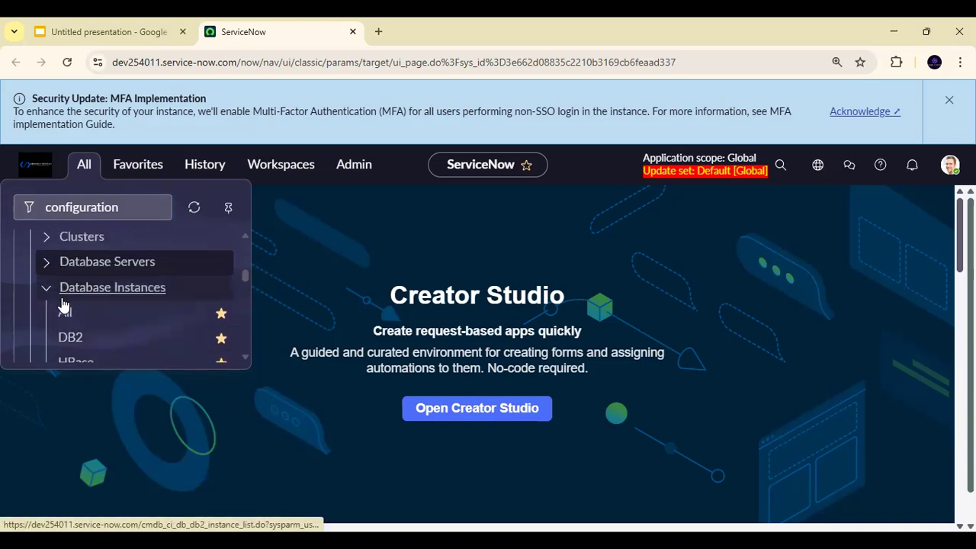
left_click(44, 294)
scroll(63, 299, "down", 3)
scroll(61, 282, "up", 2)
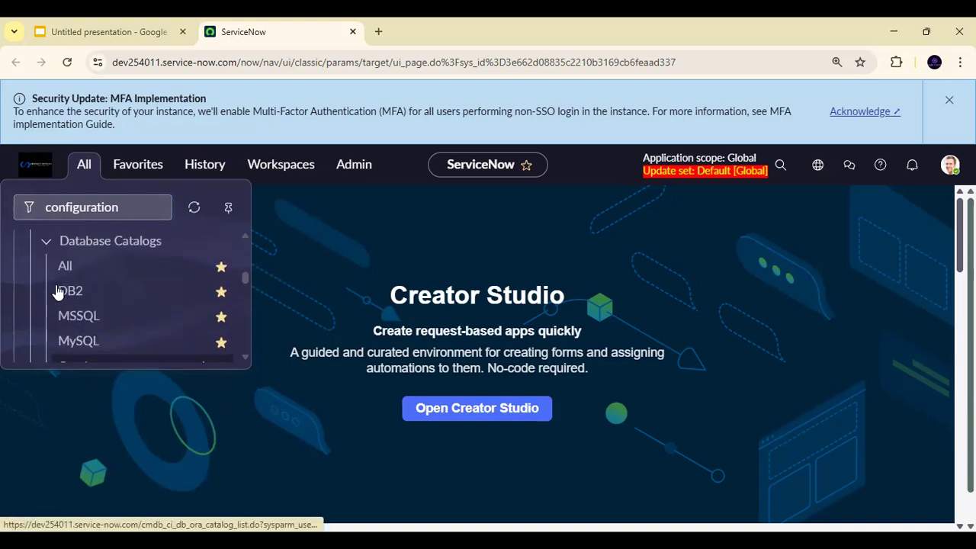
left_click(47, 242)
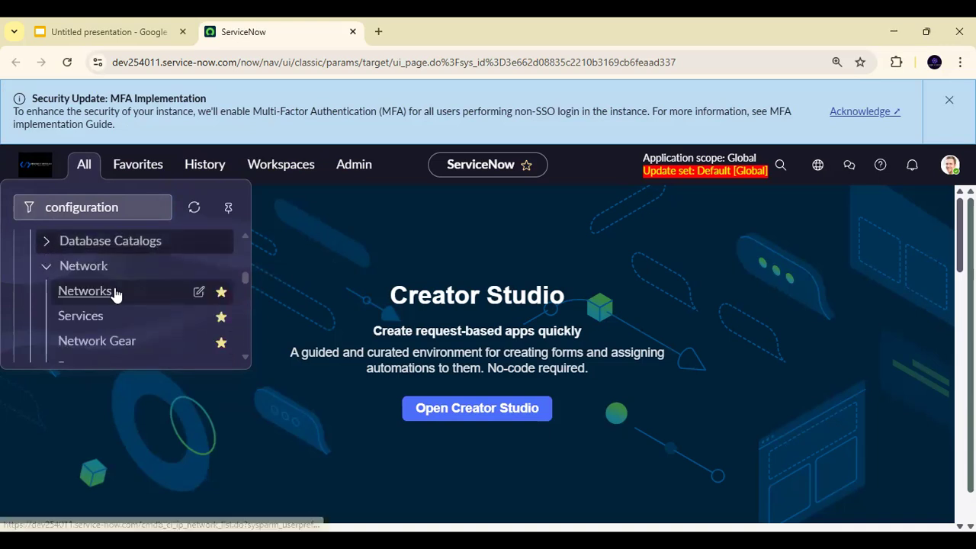
- Collapse the Network, Load Balancers, Data Center, Infrastructure Services, VMware and Hyper-V sections under Configuration
left_click(45, 268)
left_click(44, 295)
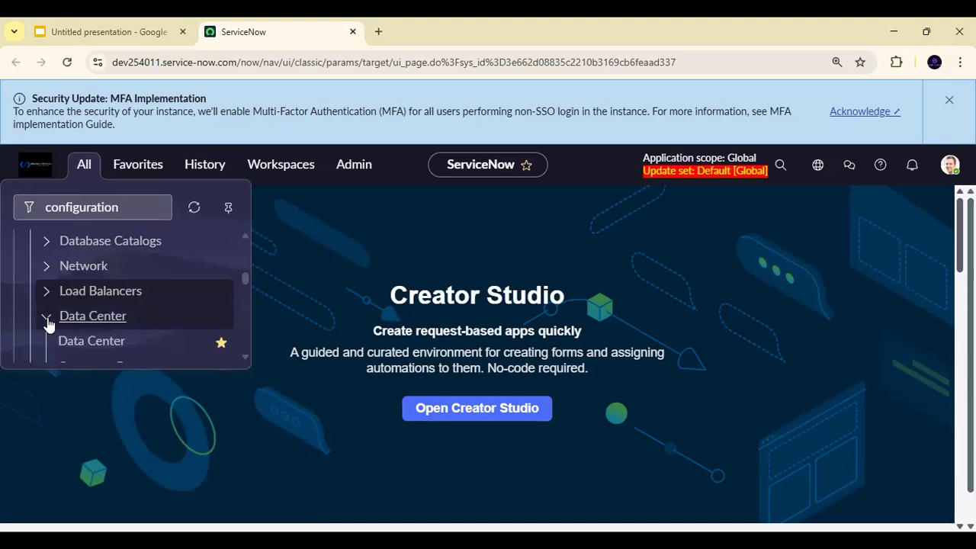
left_click(45, 316)
scroll(44, 305, "down", 1)
left_click(47, 272)
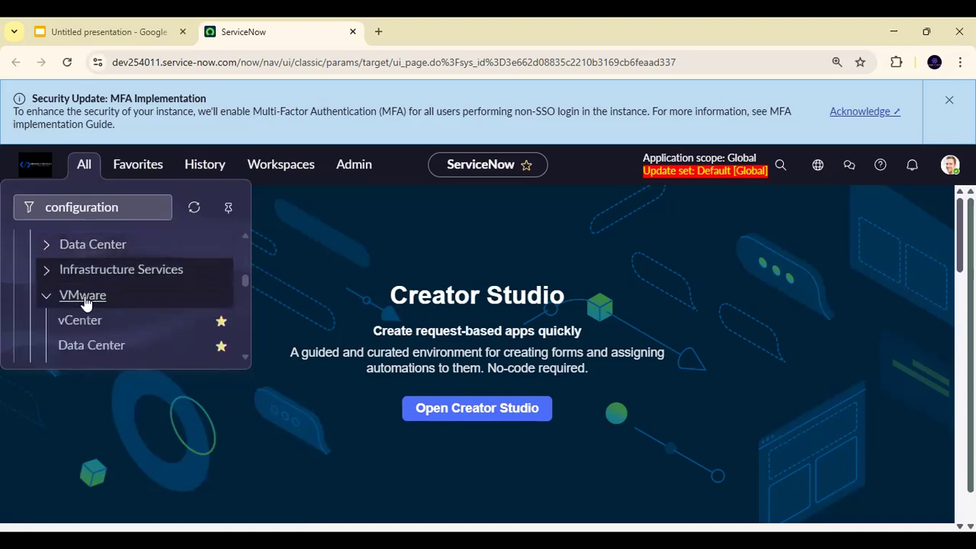
left_click(44, 305)
scroll(58, 307, "down", 1)
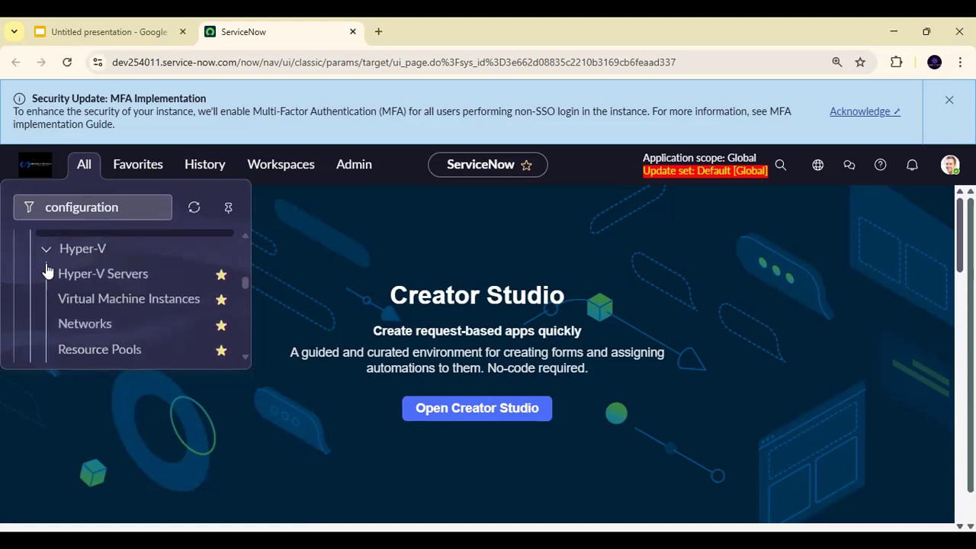
left_click(46, 251)
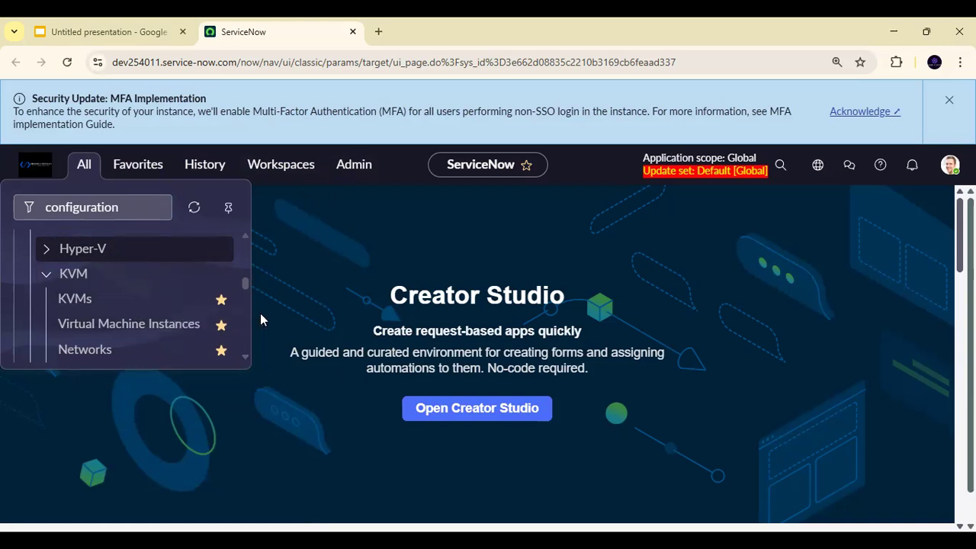
- Switch to the Google Slides presentation to view the Configuration Item slide and return to ServiceNow
left_click(126, 21)
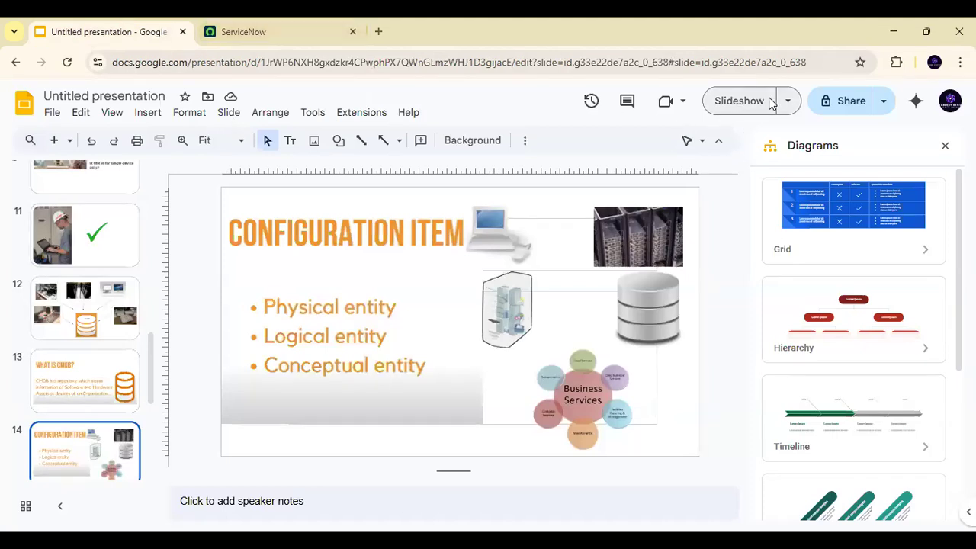
left_click(286, 31)
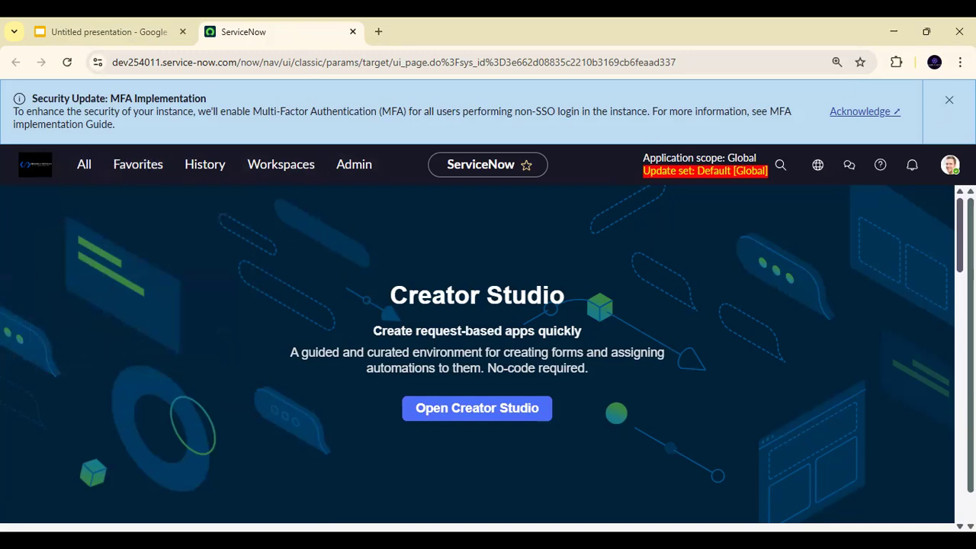
- Impersonate the second user in the user list and dismiss the "Work your way" introduction
left_click(949, 163)
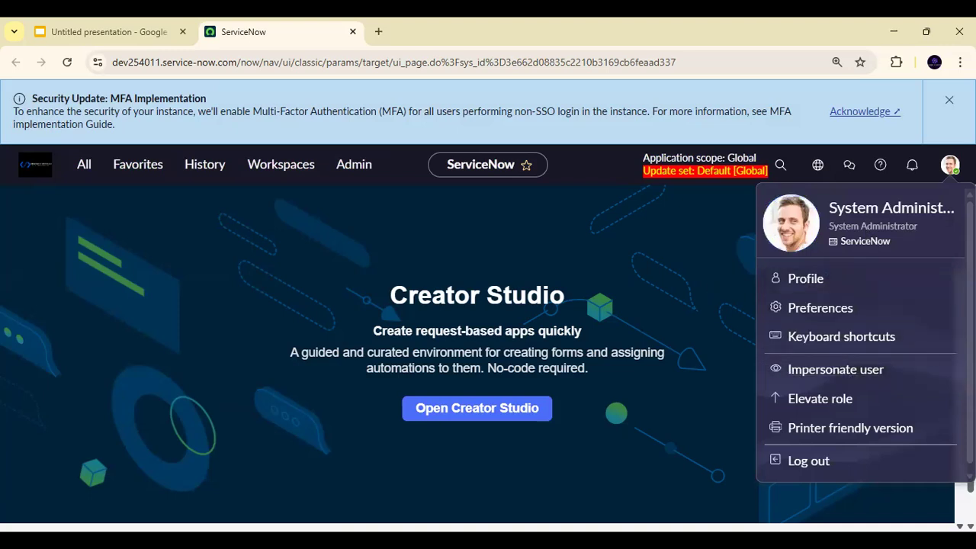
left_click(836, 370)
left_click(453, 254)
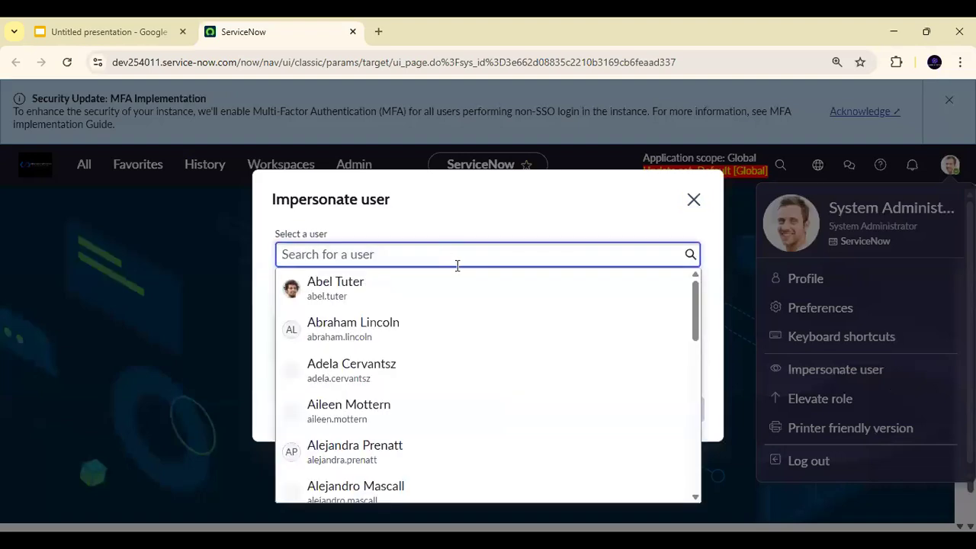
left_click(391, 336)
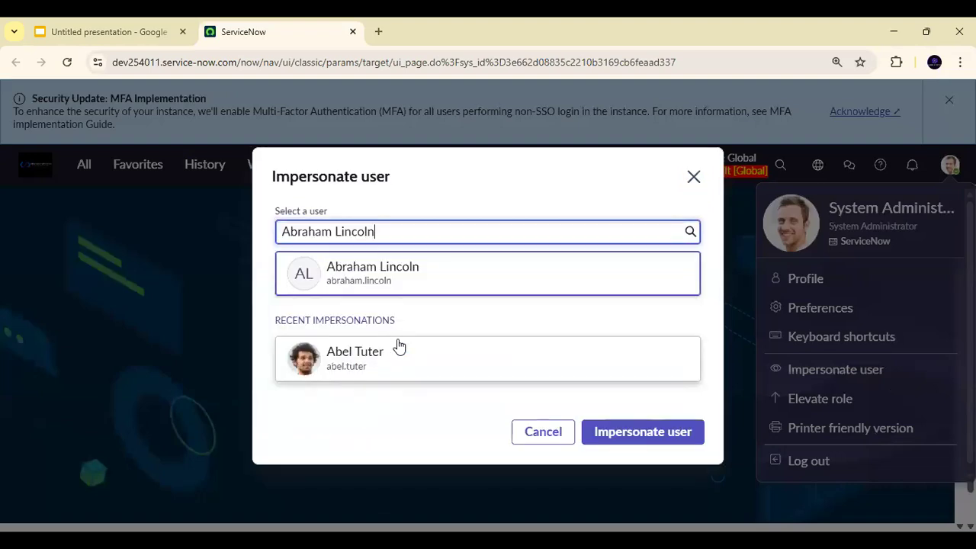
left_click(654, 436)
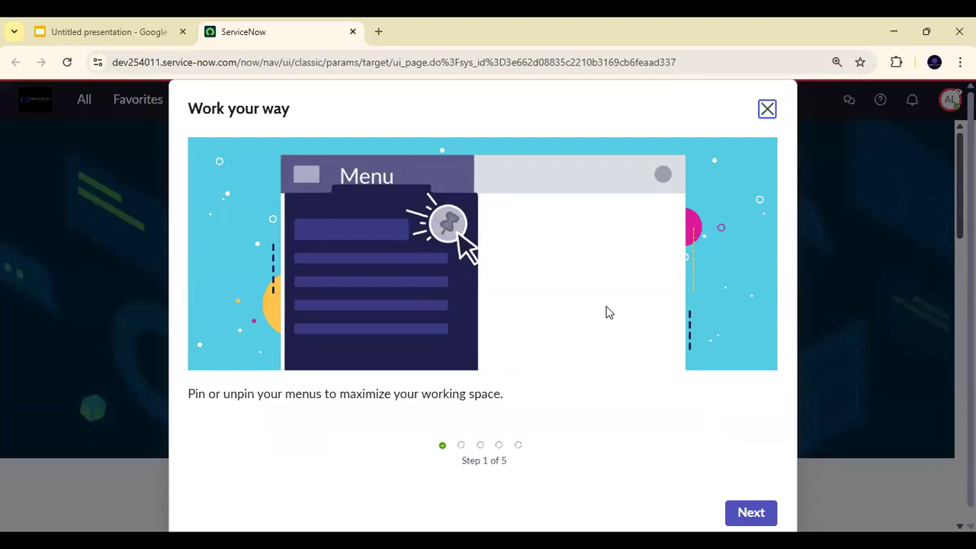
left_click(767, 109)
- Filter the navigator for "self" and open the Service Catalog under Self-Service
left_click(85, 100)
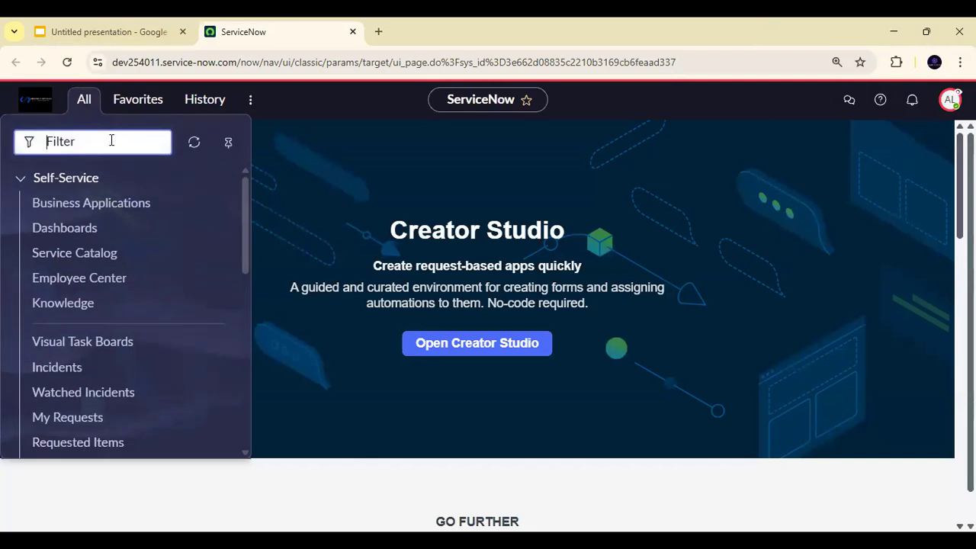
type("self")
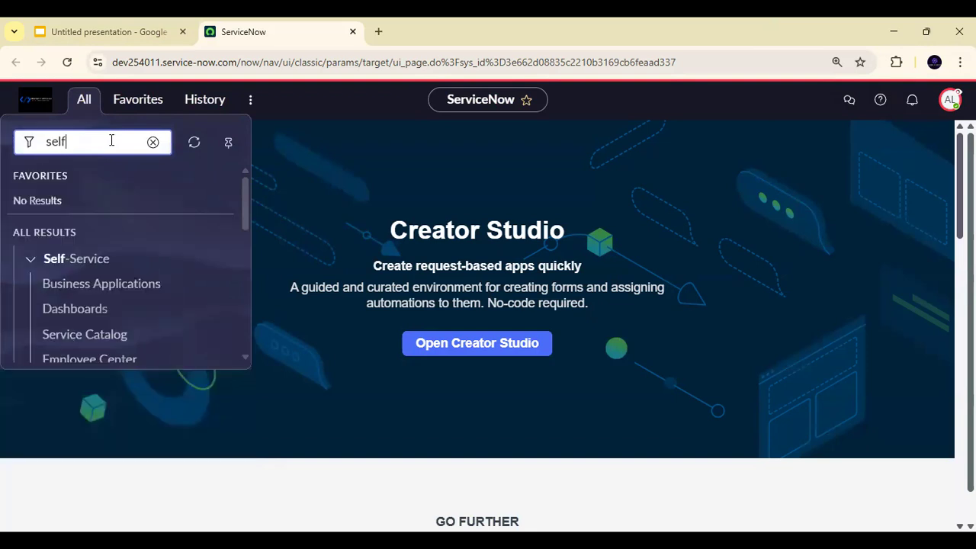
left_click(85, 334)
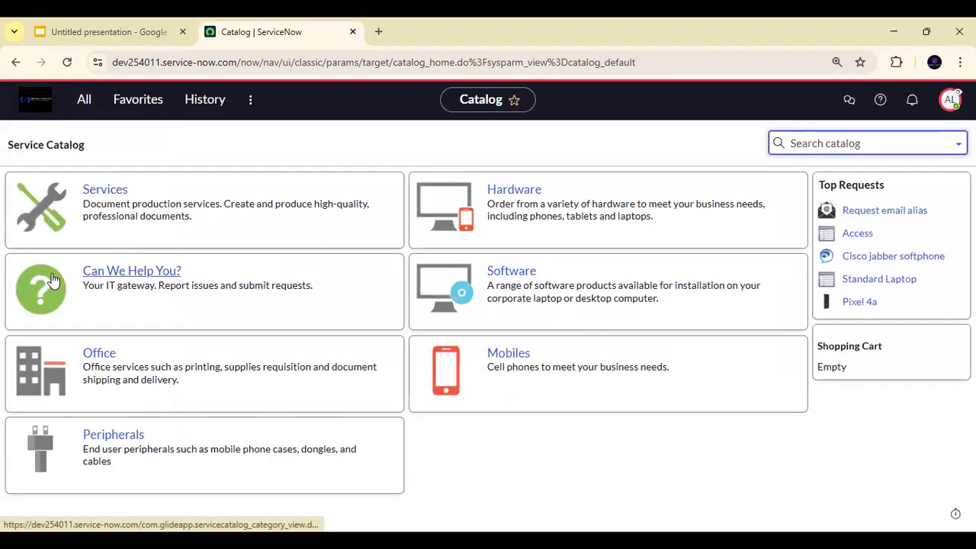
- Open the Create Incident item in the "Can We Help You?" category of the Service Catalog
left_click(153, 273)
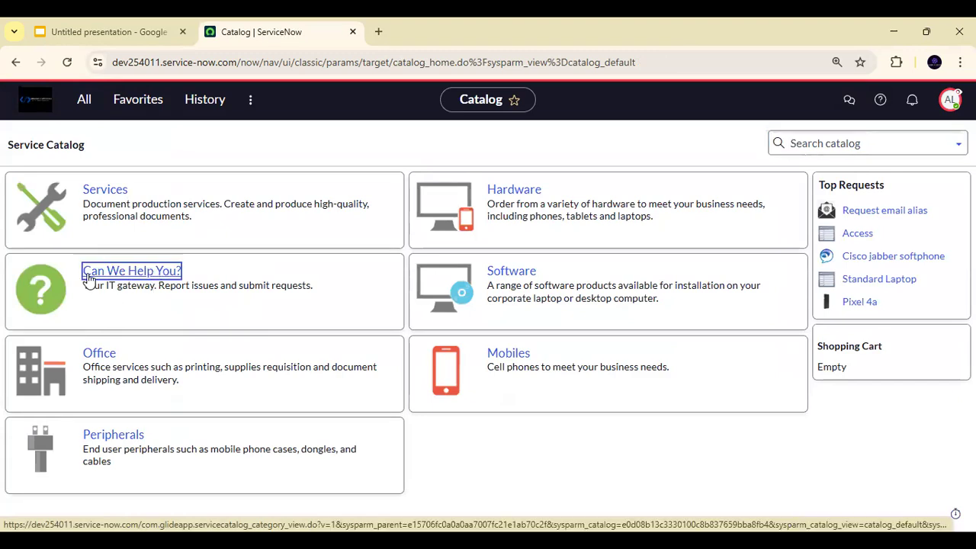
scroll(213, 263, "down", 3)
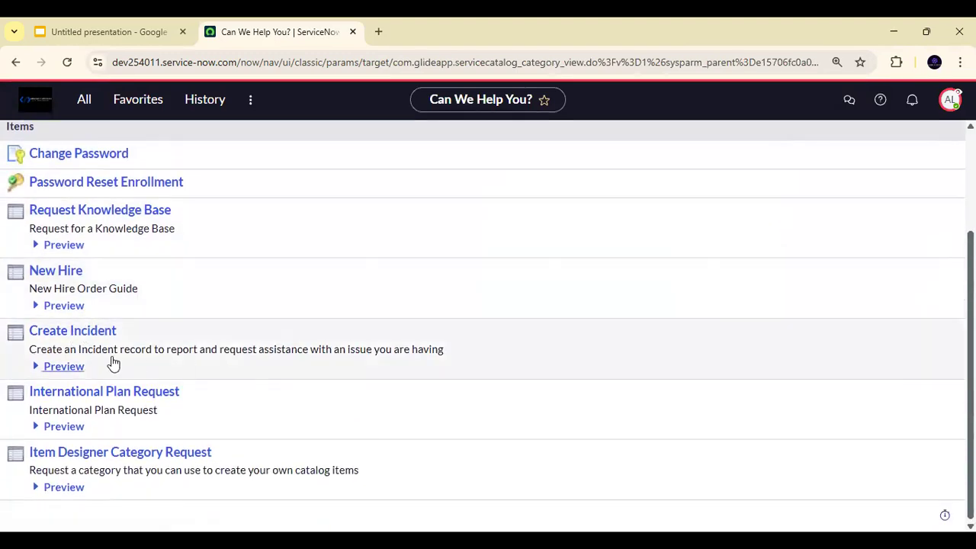
left_click(103, 336)
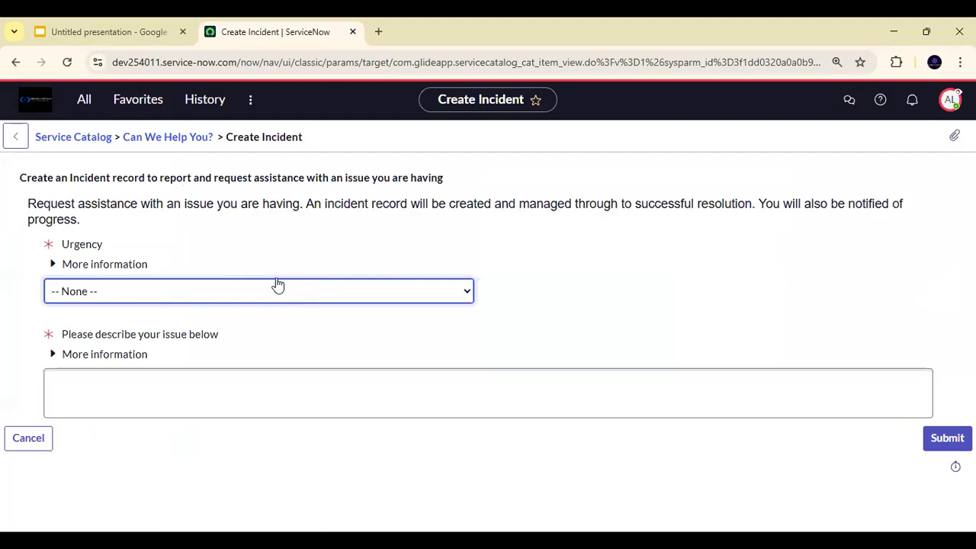
- Set the urgency to 1 - High, describe the issue as "My Email is not working" and submit the incident
left_click(260, 293)
left_click(69, 336)
left_click(134, 377)
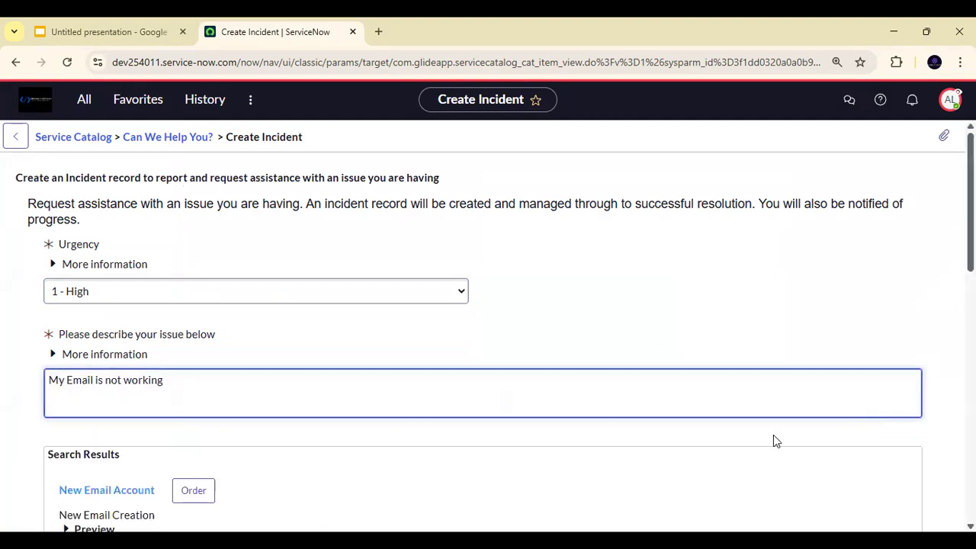
scroll(773, 440, "down", 3)
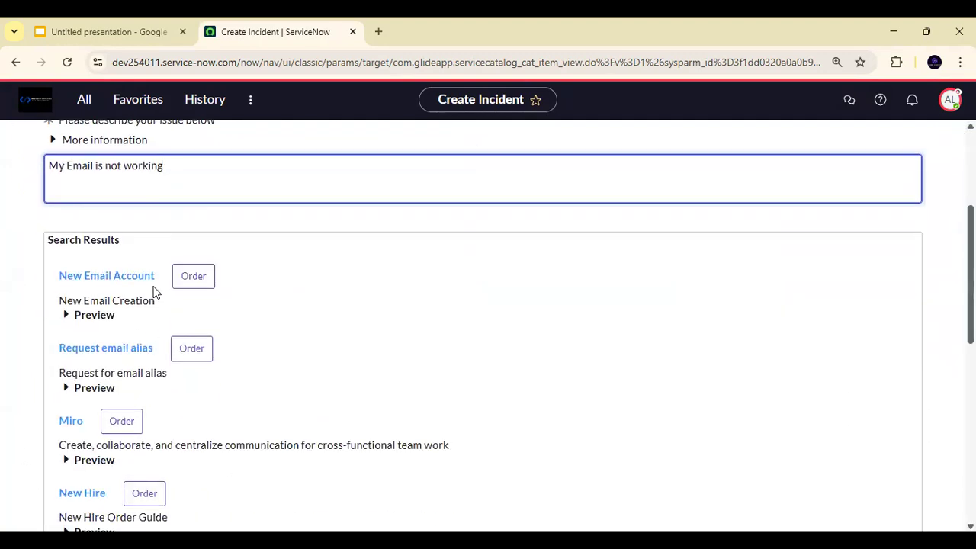
scroll(215, 353, "down", 7)
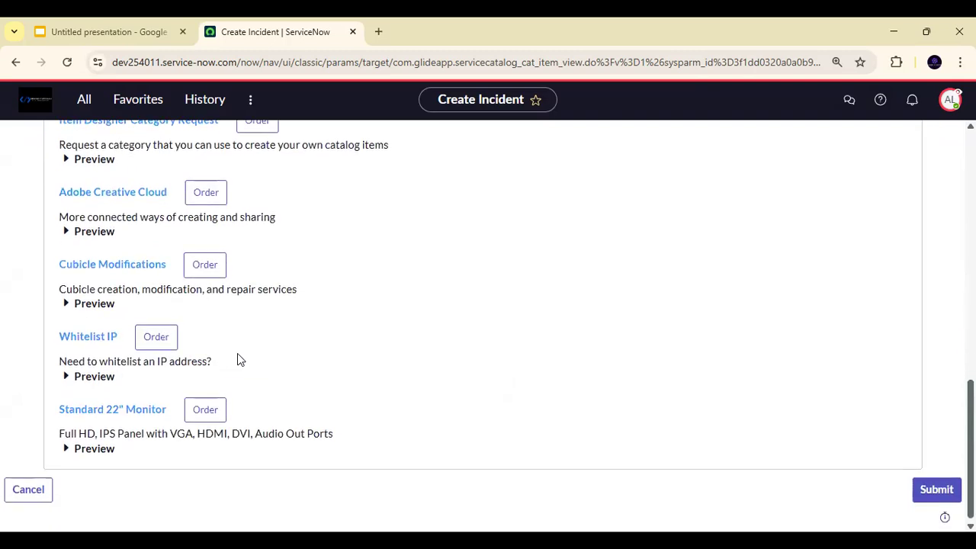
left_click(936, 489)
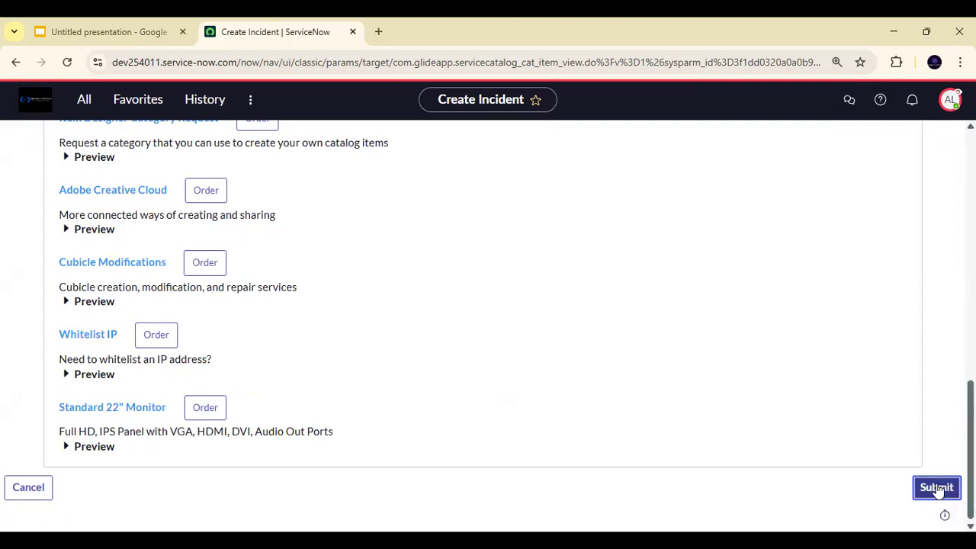
- Accept the active-incident prompts and highlight the number of the newly submitted incident
scroll(735, 357, "up", 10)
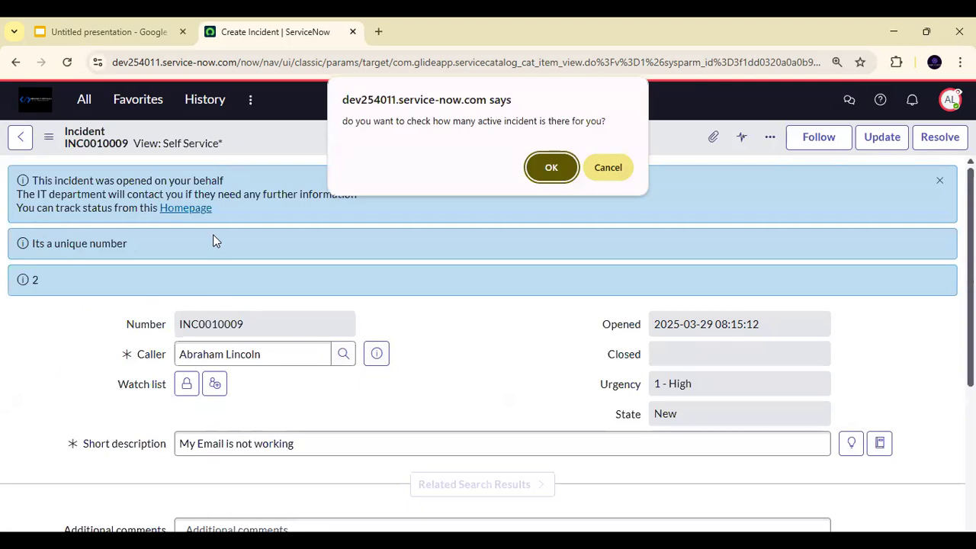
key("Return")
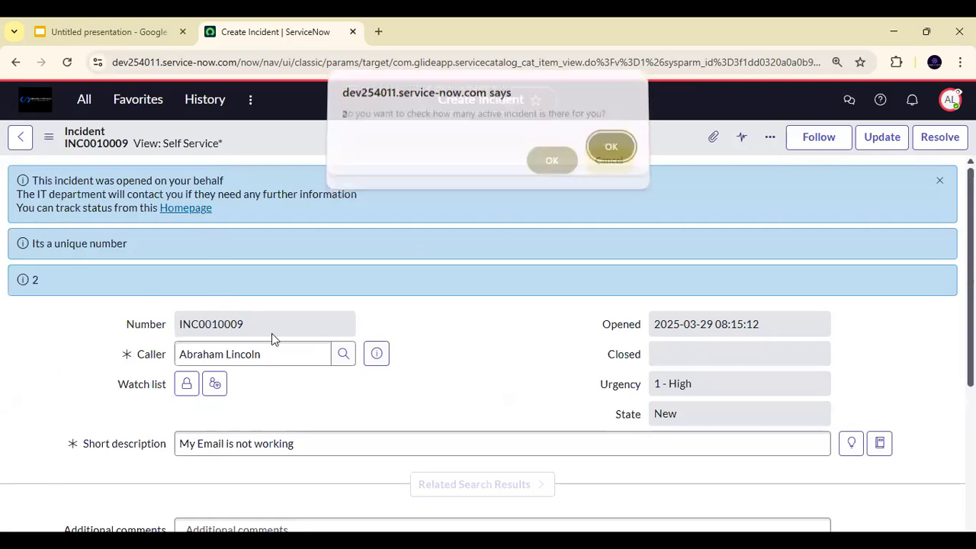
key("Return")
left_click_drag(245, 324, 59, 324)
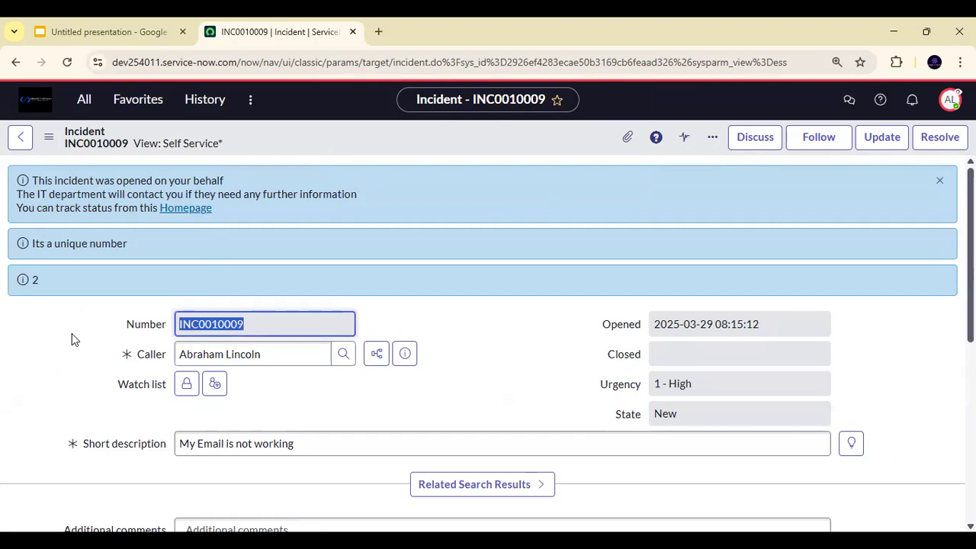
- End the impersonation of the end user who submitted the incident
left_click(950, 99)
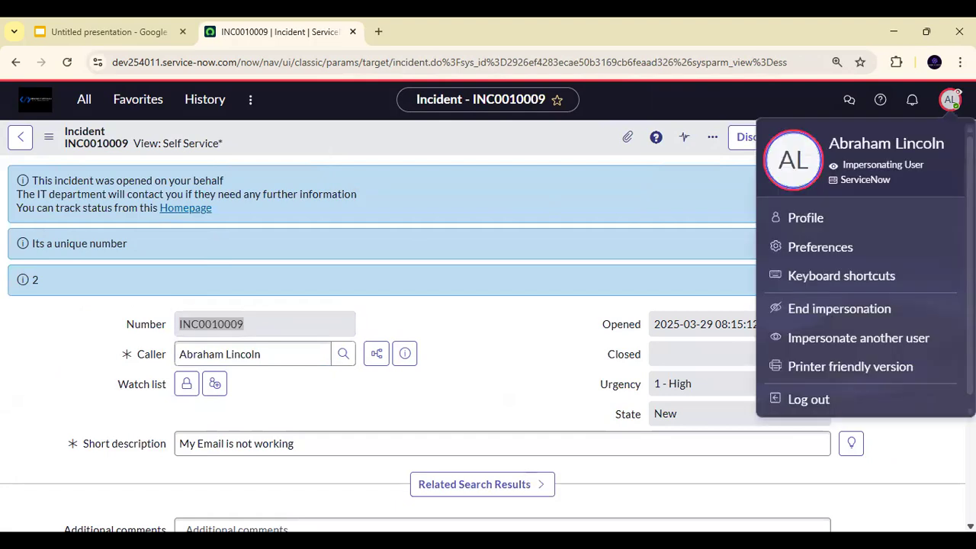
left_click(43, 391)
scroll(44, 391, "down", 1)
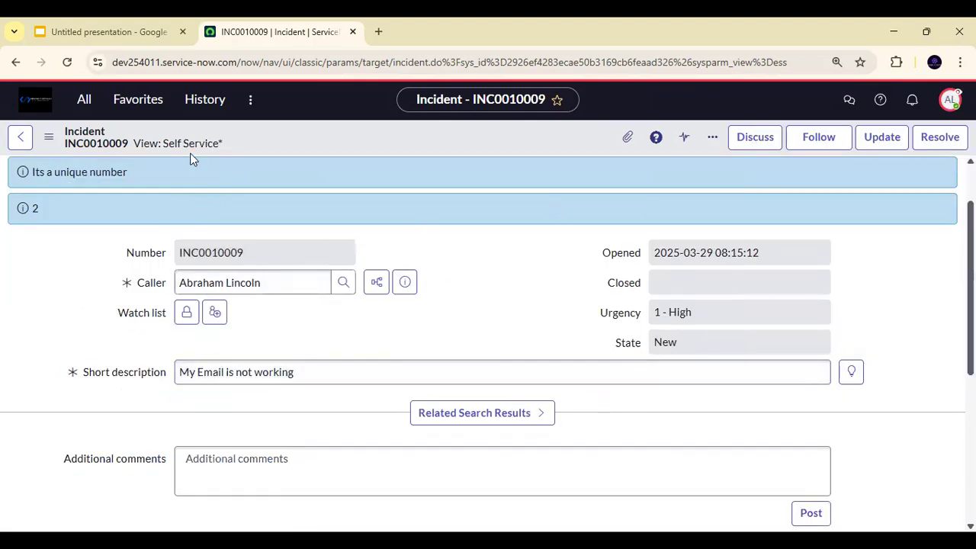
left_click(949, 99)
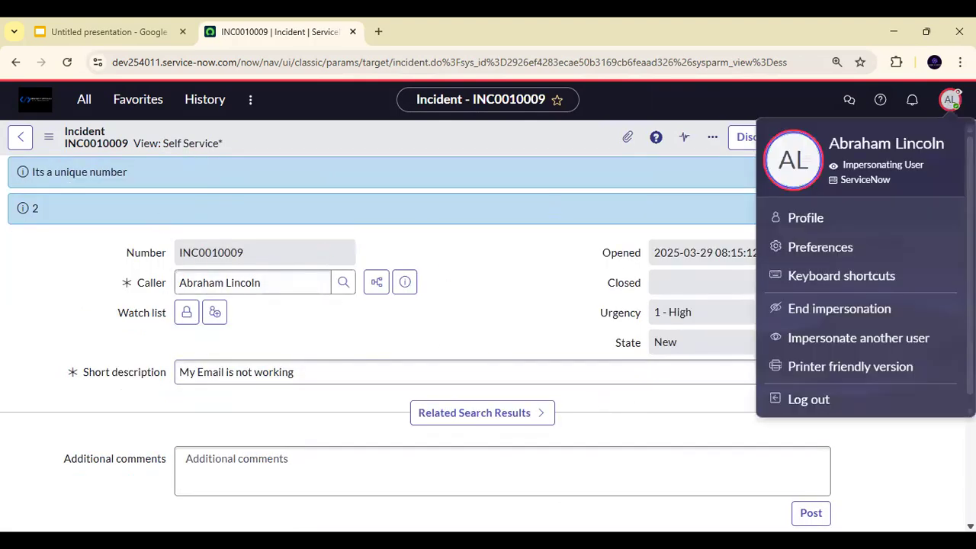
left_click(839, 308)
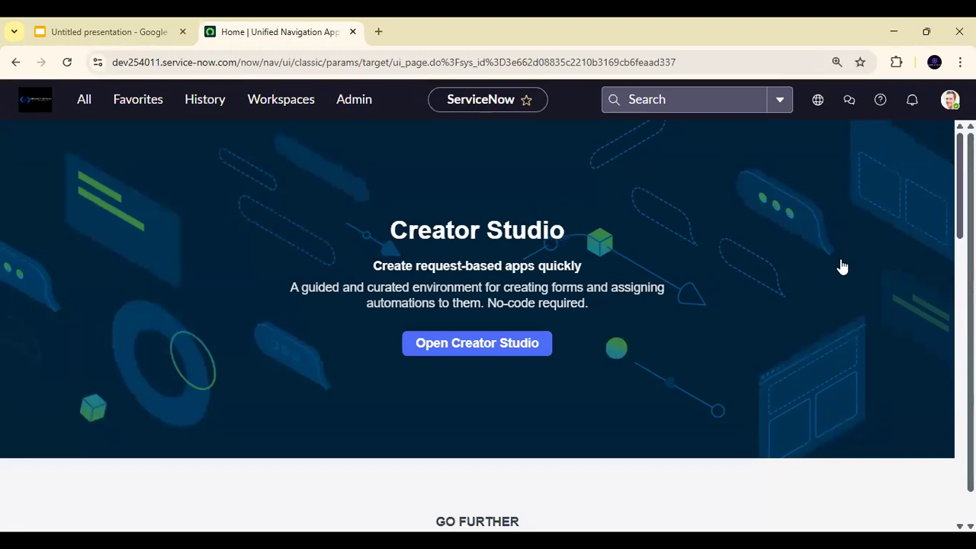
- Search the user impersonation dialog for "itil" and impersonate ITIL User
left_click(949, 99)
left_click(832, 305)
left_click(474, 224)
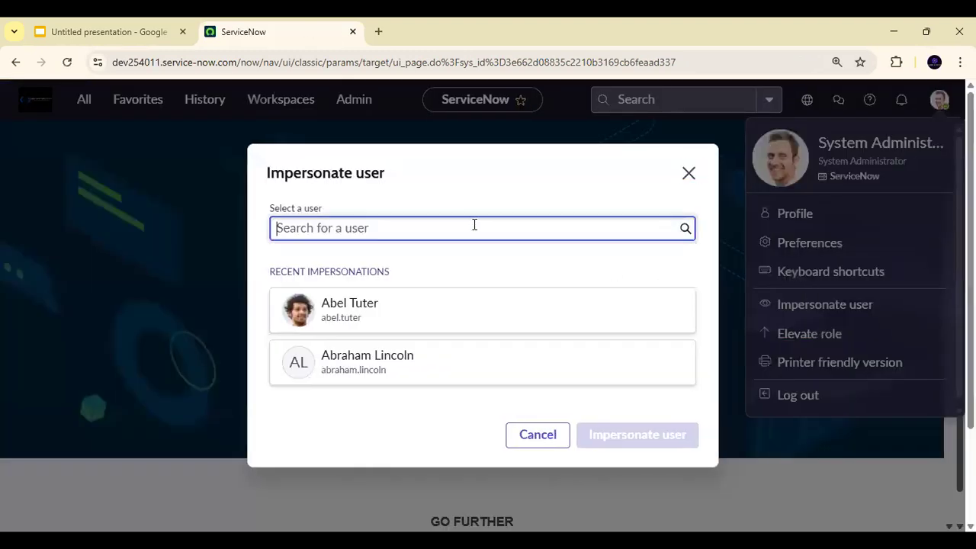
type("itil")
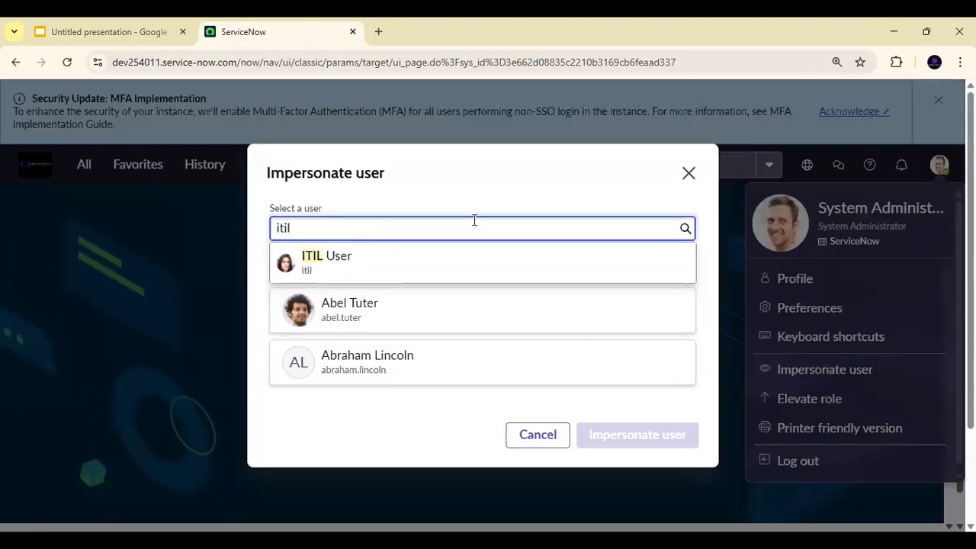
left_click(416, 267)
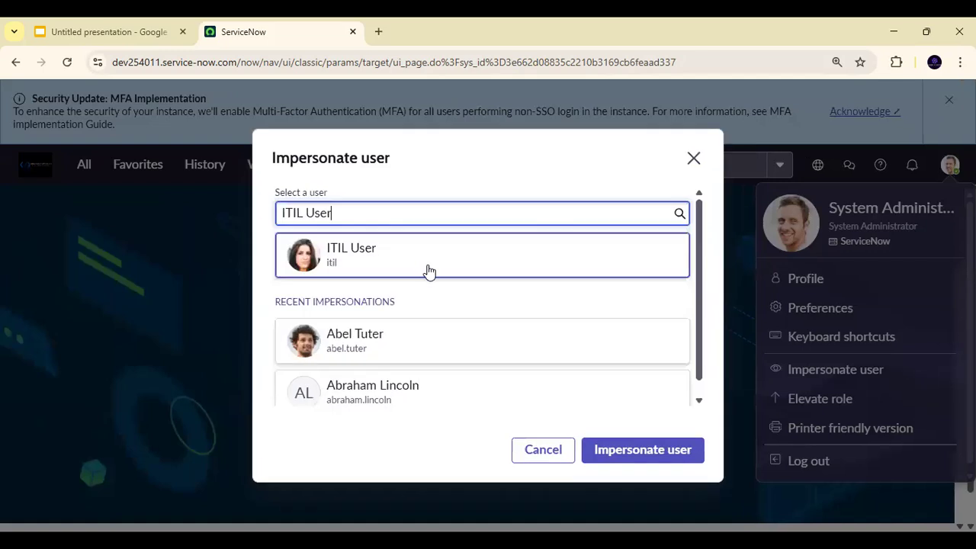
left_click(616, 457)
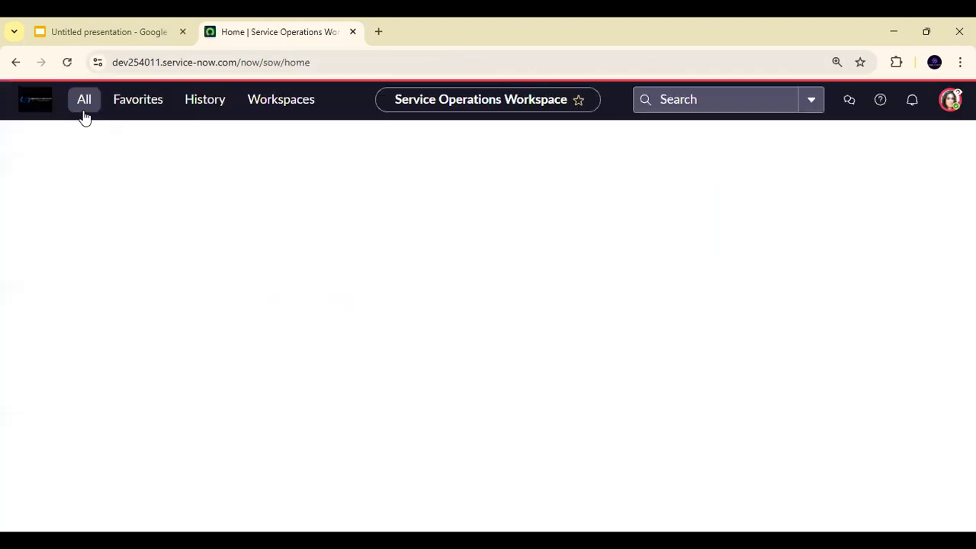
- Dismiss the "Work your way" introduction, filter the navigator for "incident" and open the list of all incidents
left_click(83, 101)
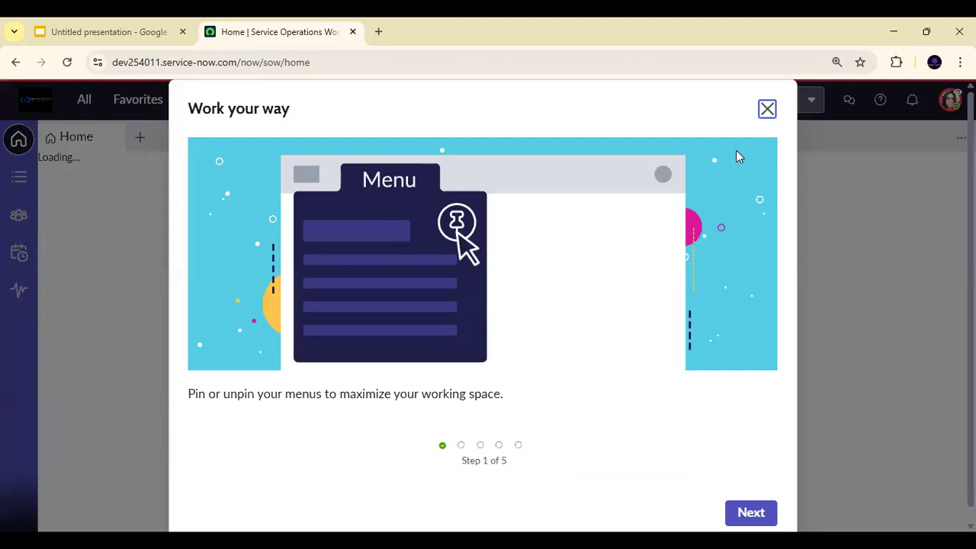
left_click(768, 109)
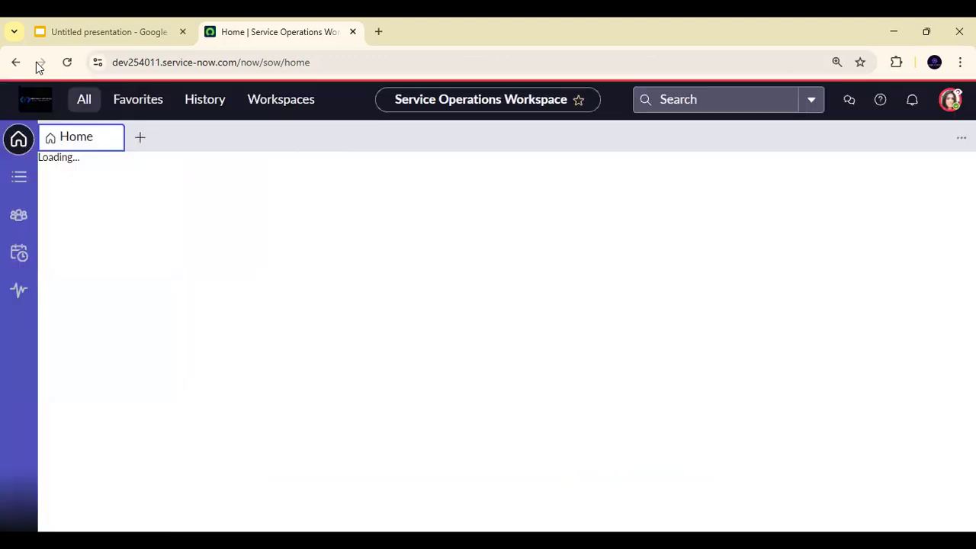
left_click(80, 103)
type("incident")
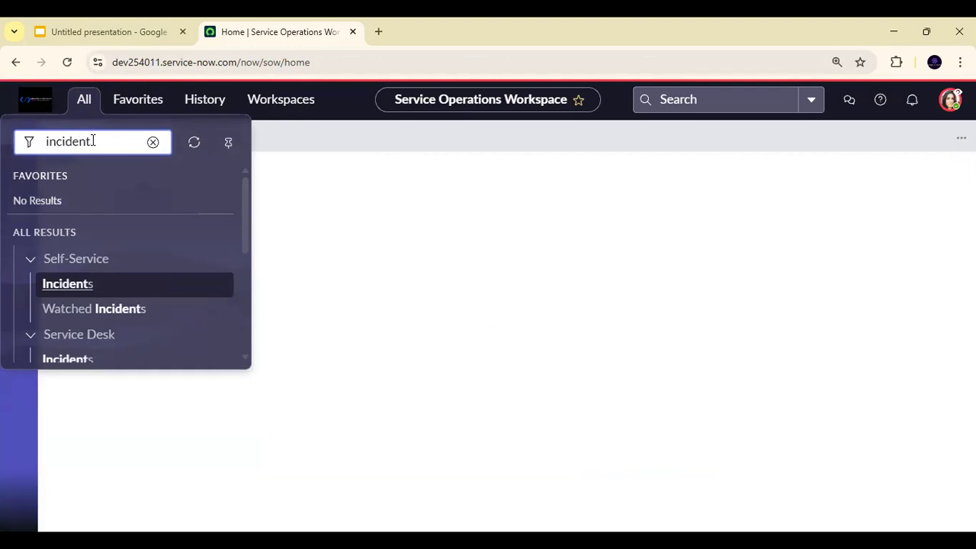
scroll(80, 305, "down", 3)
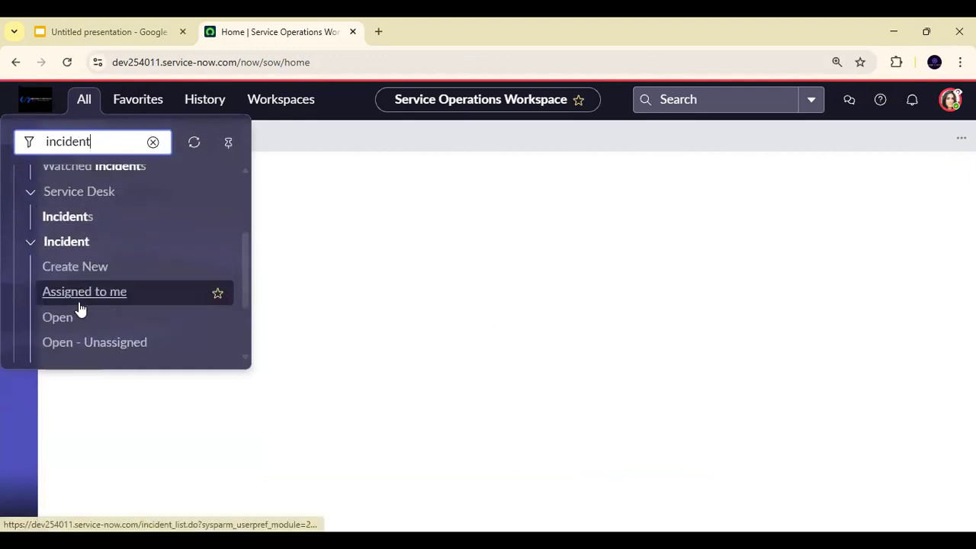
left_click(59, 290)
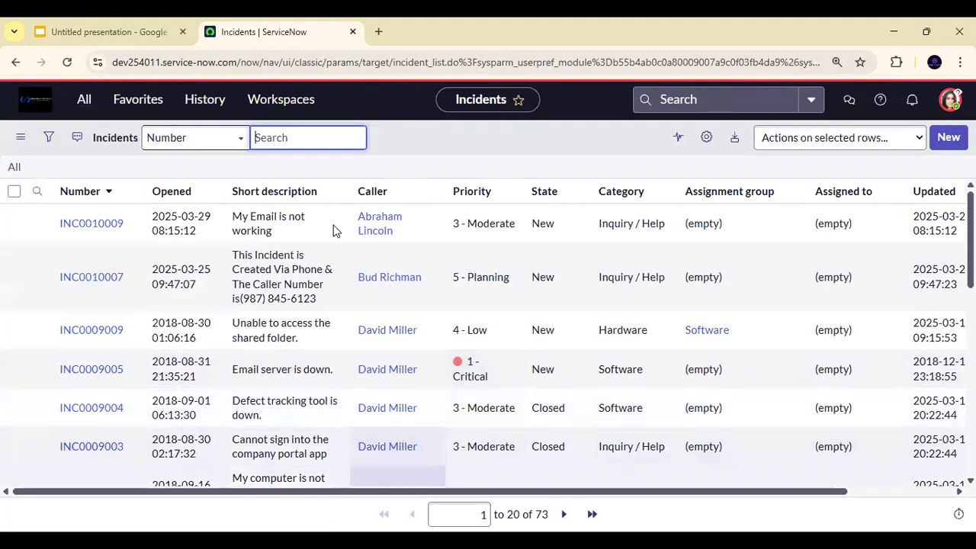
- Open the "My Email is not working" incident and decline the prompt to check active incidents
left_click(113, 224)
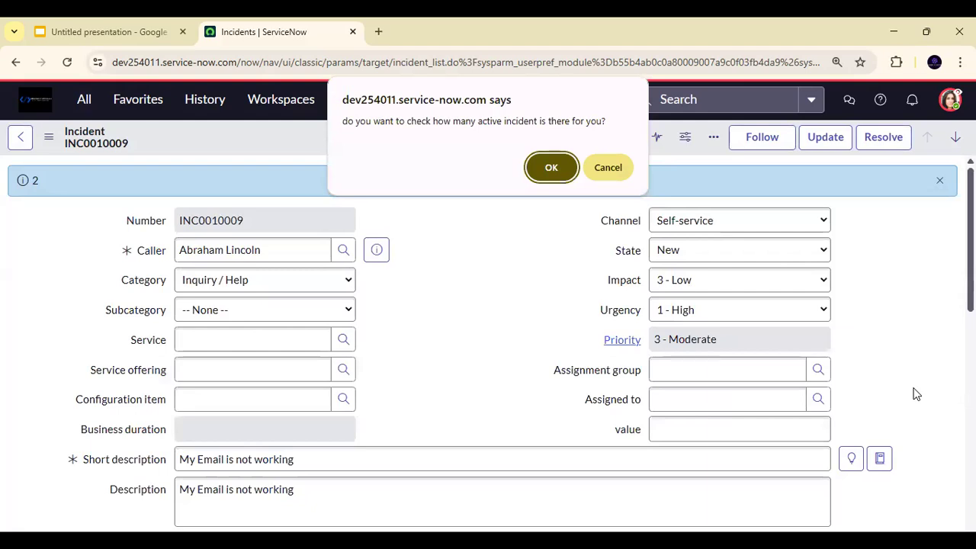
left_click(626, 176)
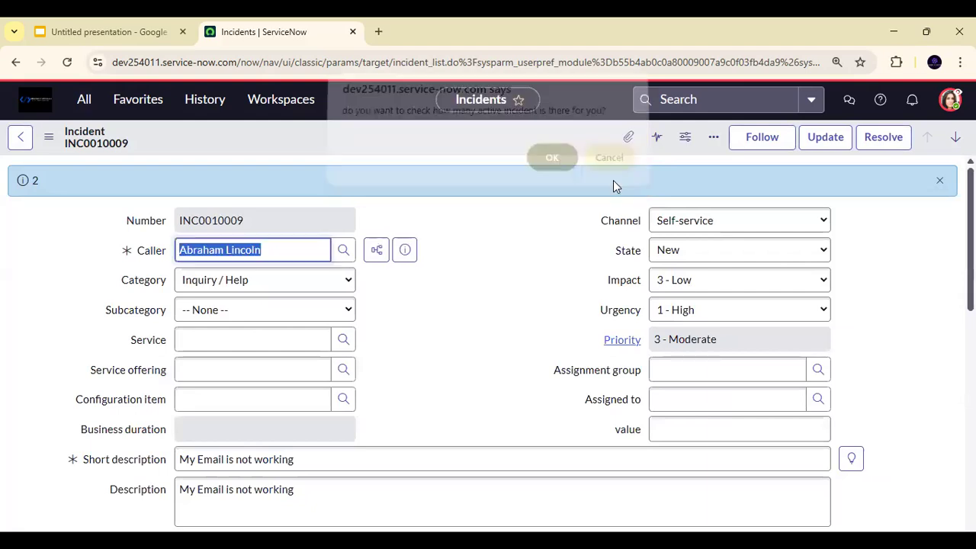
left_click(463, 310)
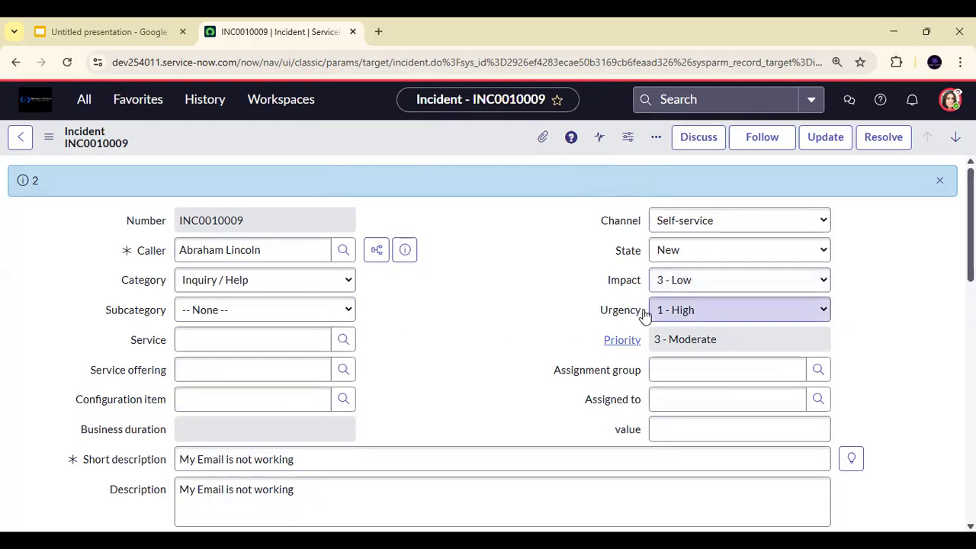
- Set the incident's Service to Email and bring up the Service offering lookup
left_click(234, 339)
type("email")
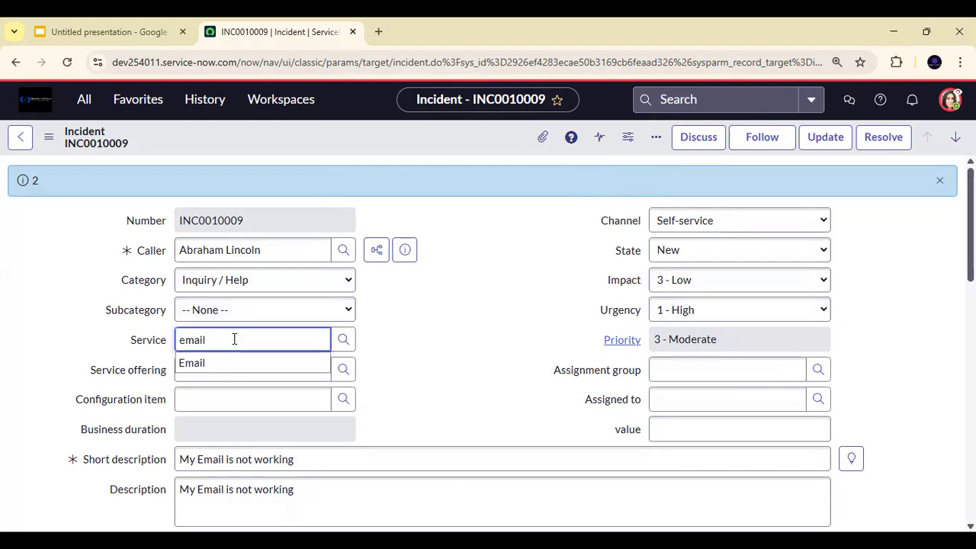
left_click(228, 363)
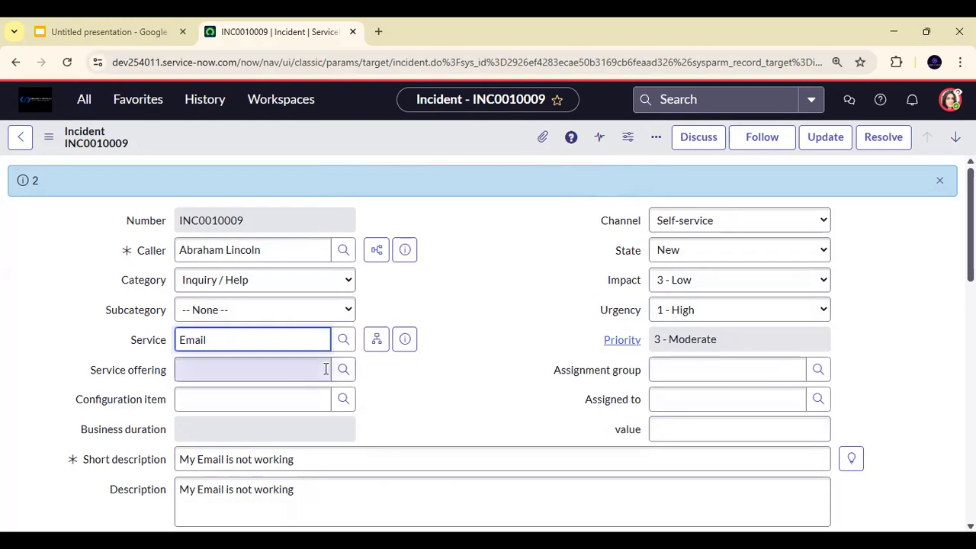
left_click(343, 369)
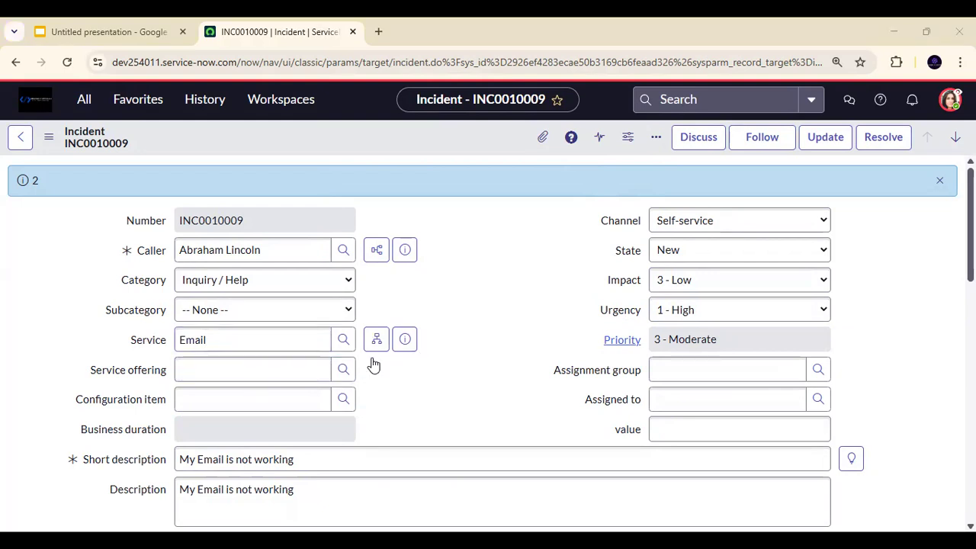
- Set the incident's Configuration item to the Email service
left_click(206, 395)
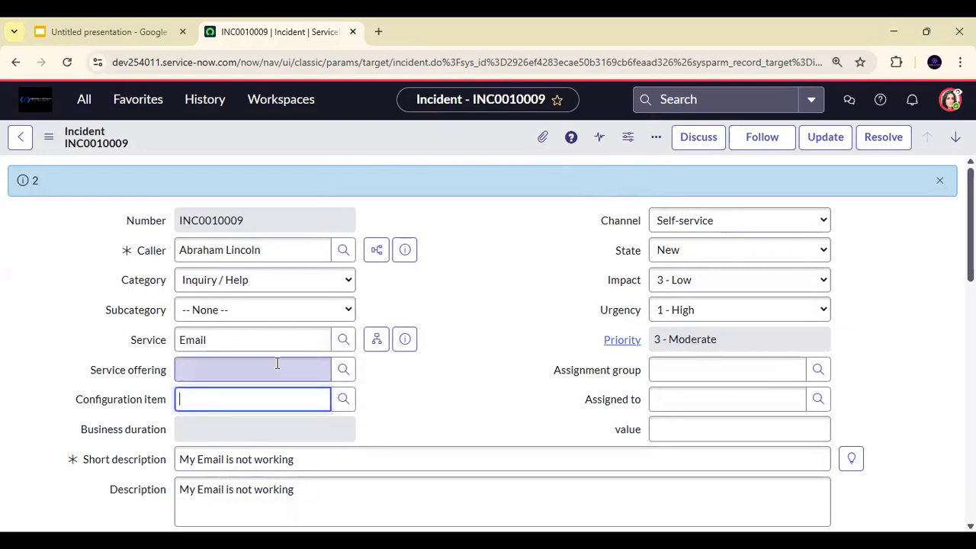
type("email")
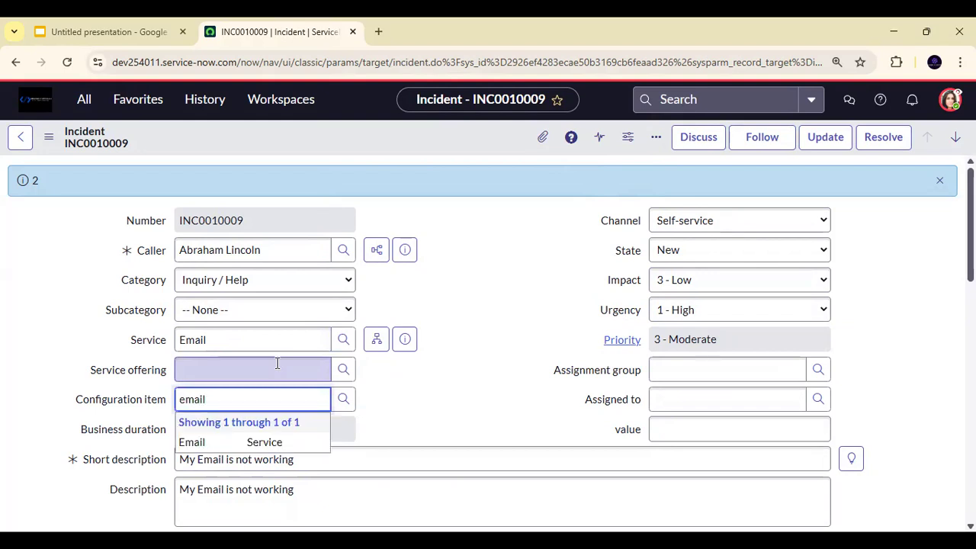
left_click(222, 440)
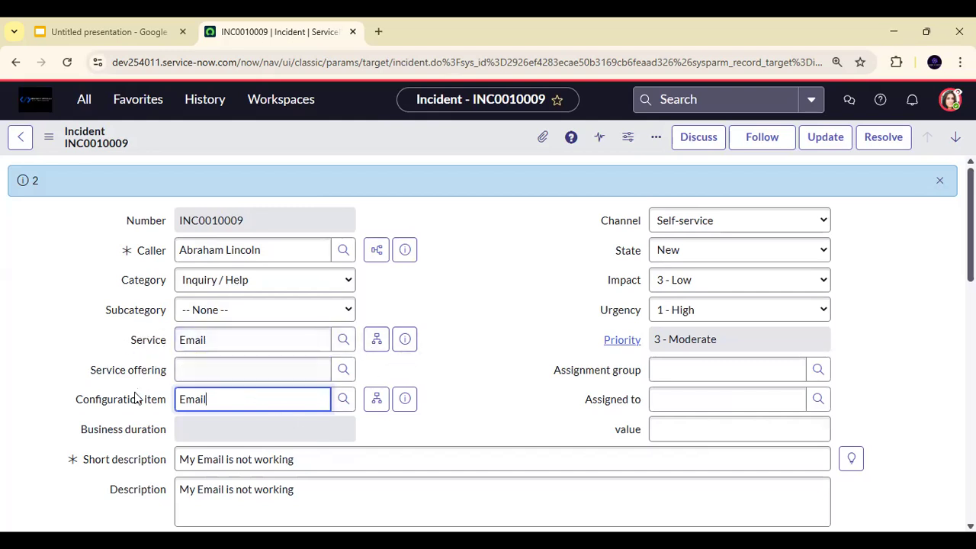
- Preview the Email record from the incident's Service field and open the full service record in its own tab
left_click(405, 339)
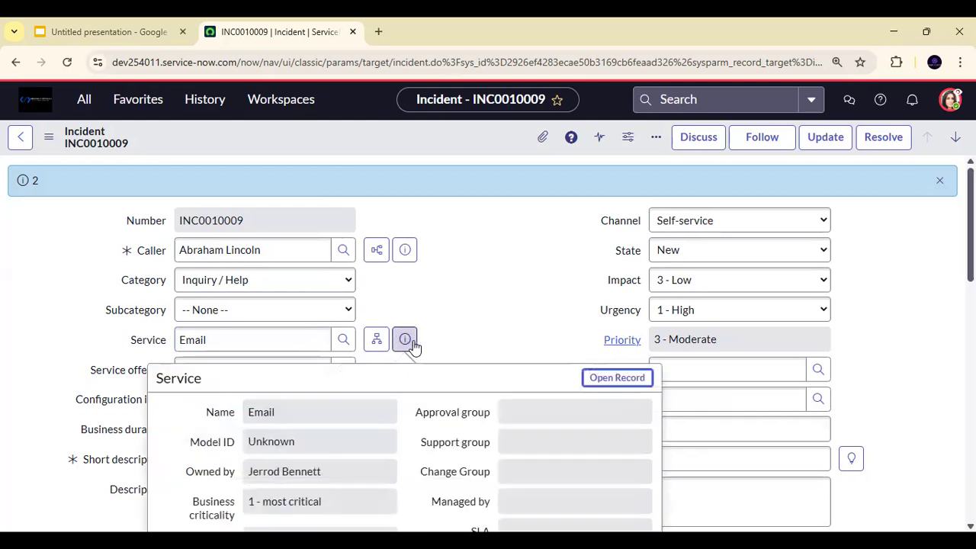
left_click(617, 377, "ctrl")
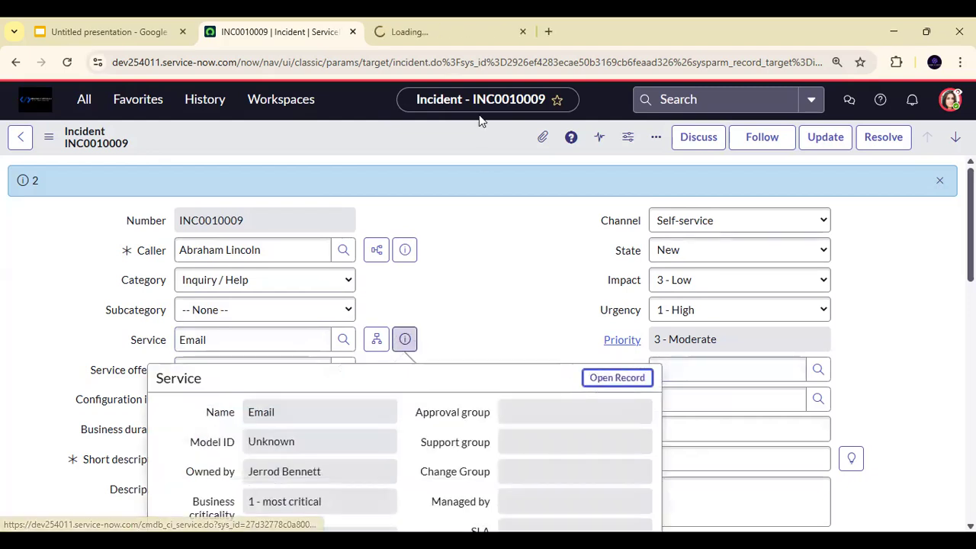
left_click(436, 22)
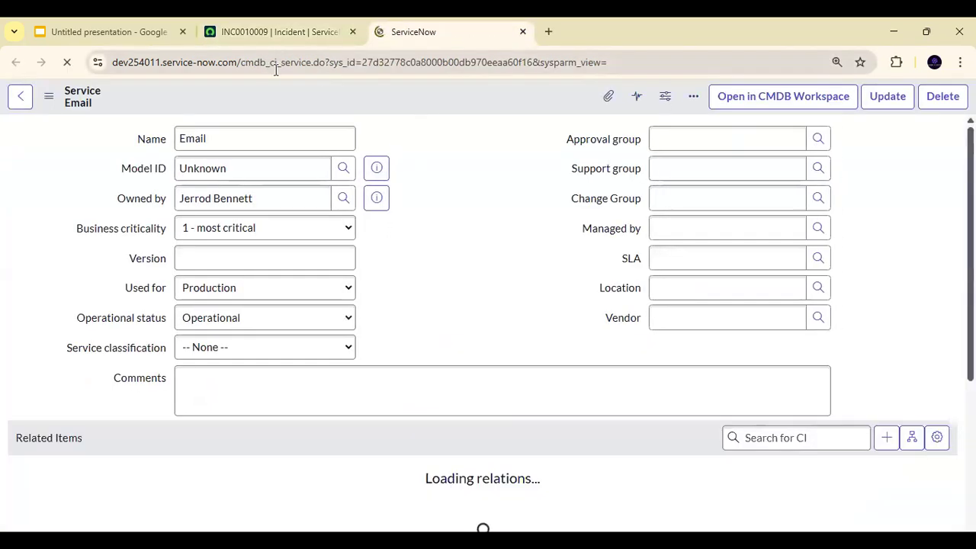
- Highlight the table name cmdb_ci_service in the Email service record's address and return to the incident
double_click(297, 62)
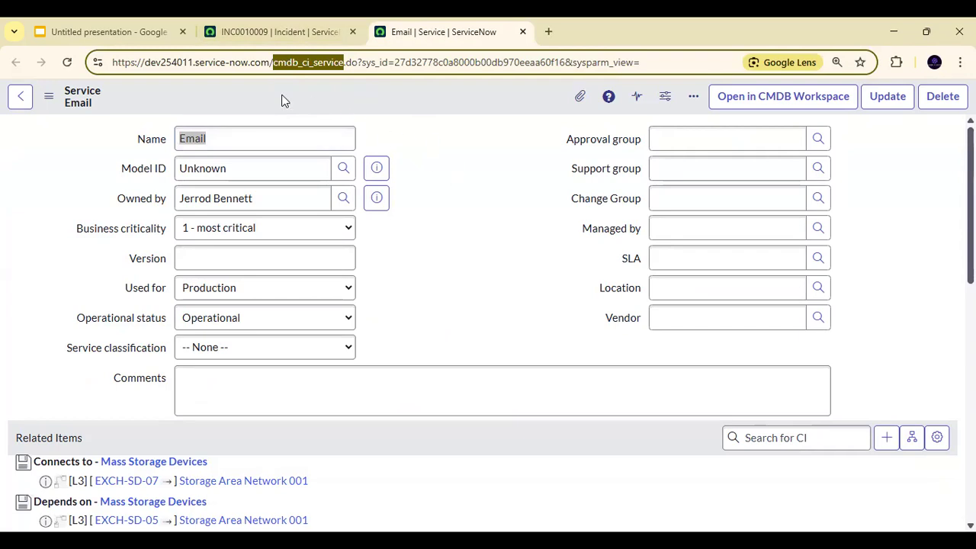
left_click(296, 24)
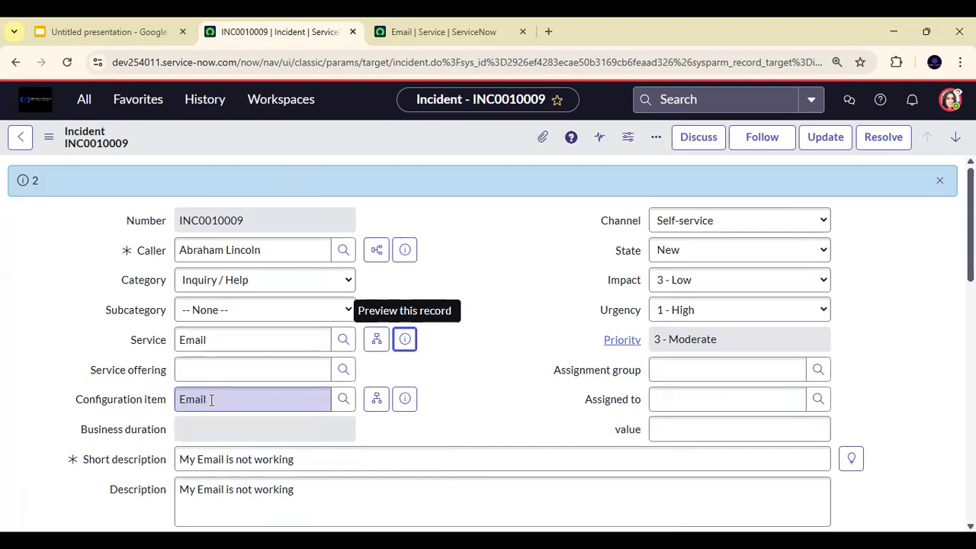
left_click(478, 351)
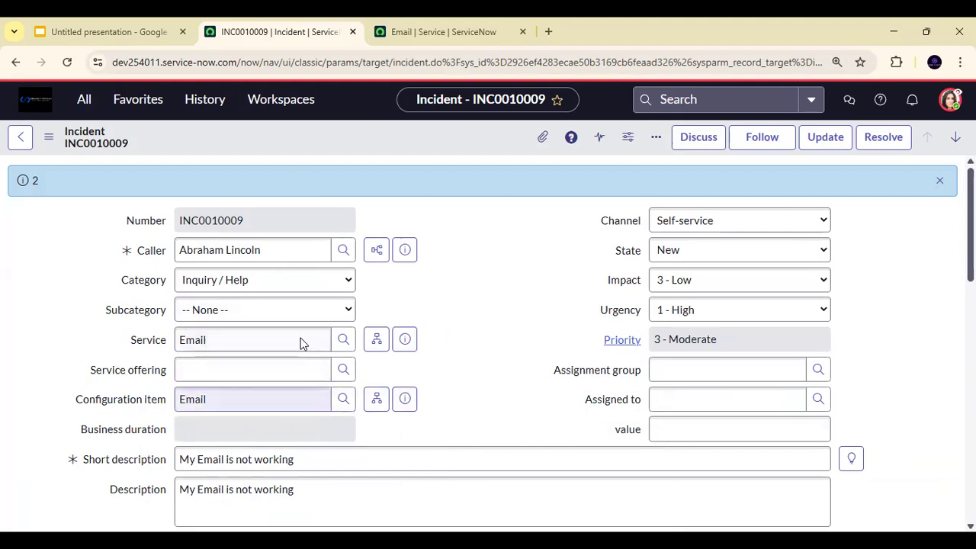
- Save the "My Email is not working" incident and accept the prompt to check active incidents
right_click(408, 134)
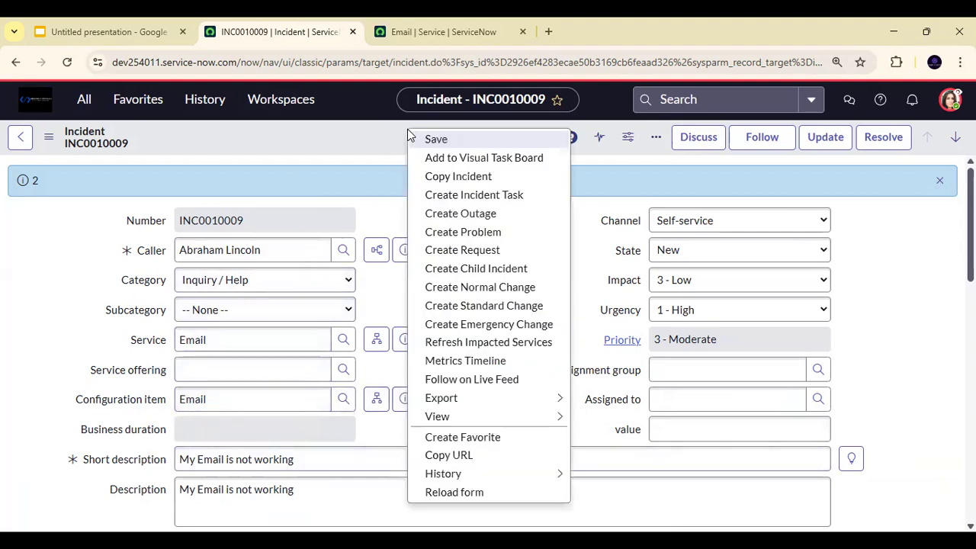
left_click(432, 141)
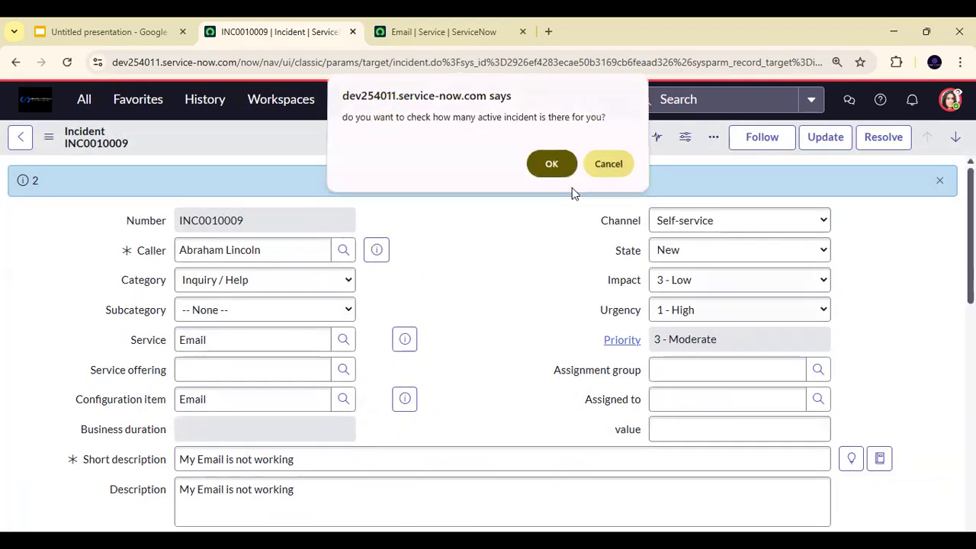
left_click(563, 168)
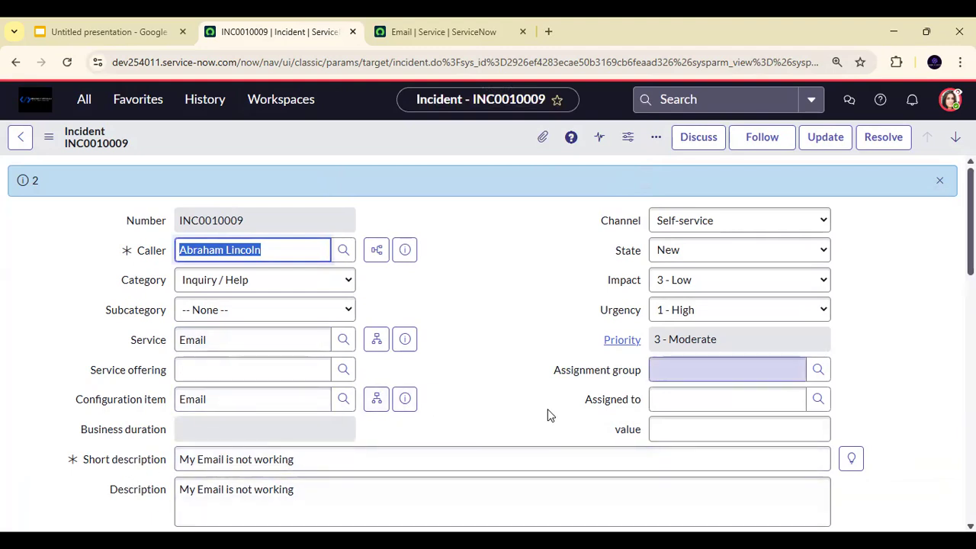
- Try to set the incident's Assignment group to "email", and clear the entry
left_click(746, 373)
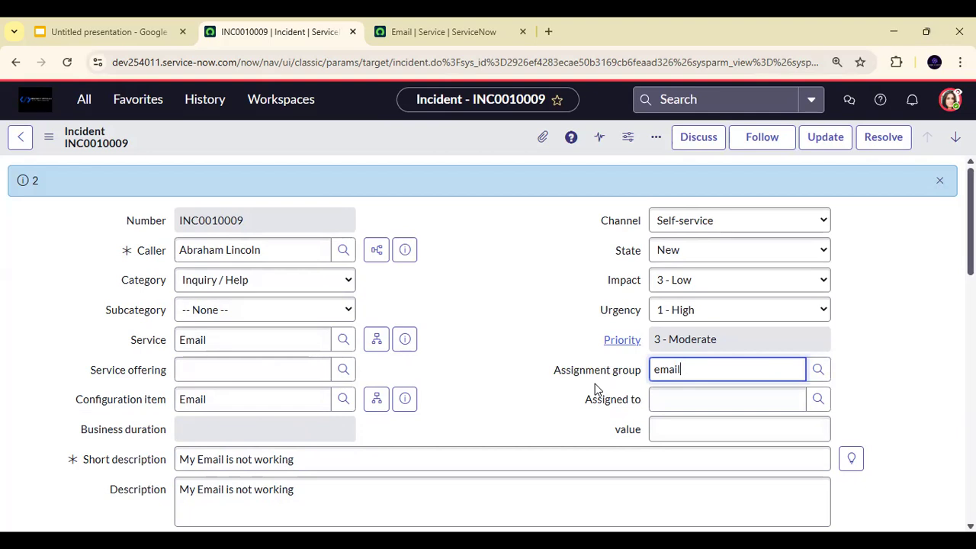
left_click(235, 338)
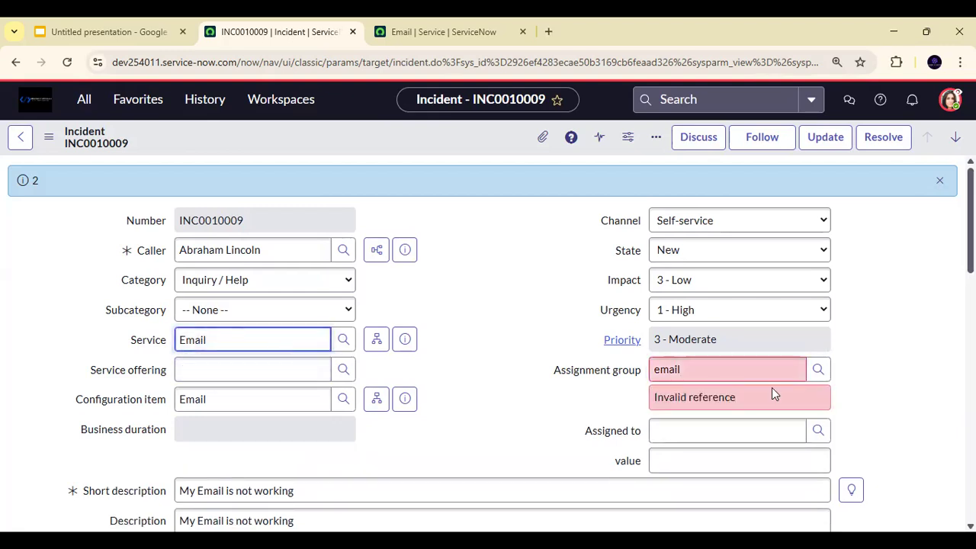
left_click_drag(763, 372, 379, 364)
key("BackSpace")
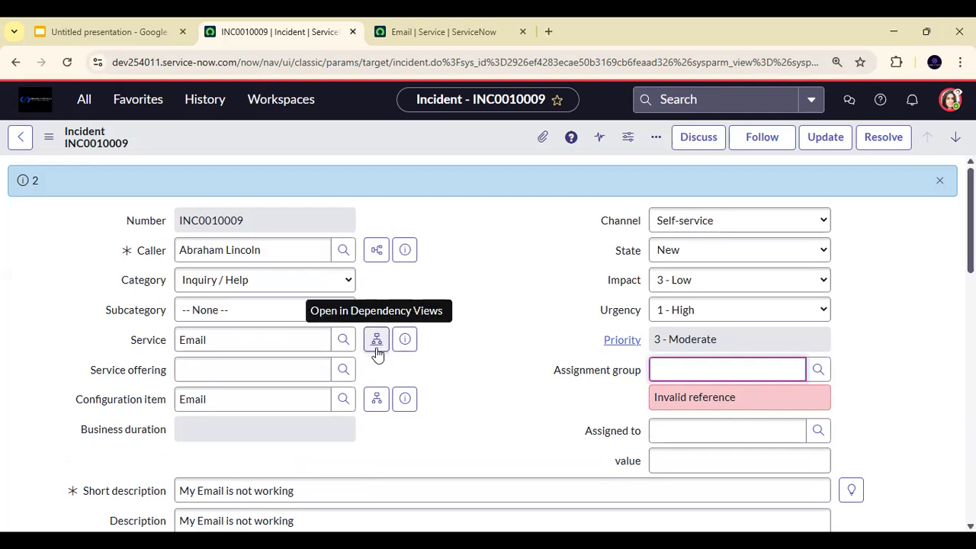
- Open the incident's Email service in Dependency Views and close that view
left_click(377, 342)
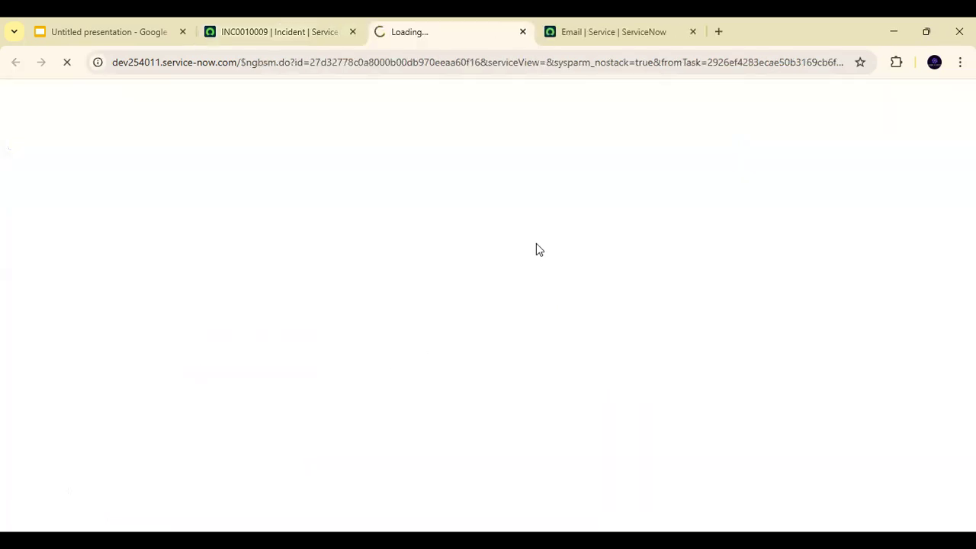
left_click(522, 31)
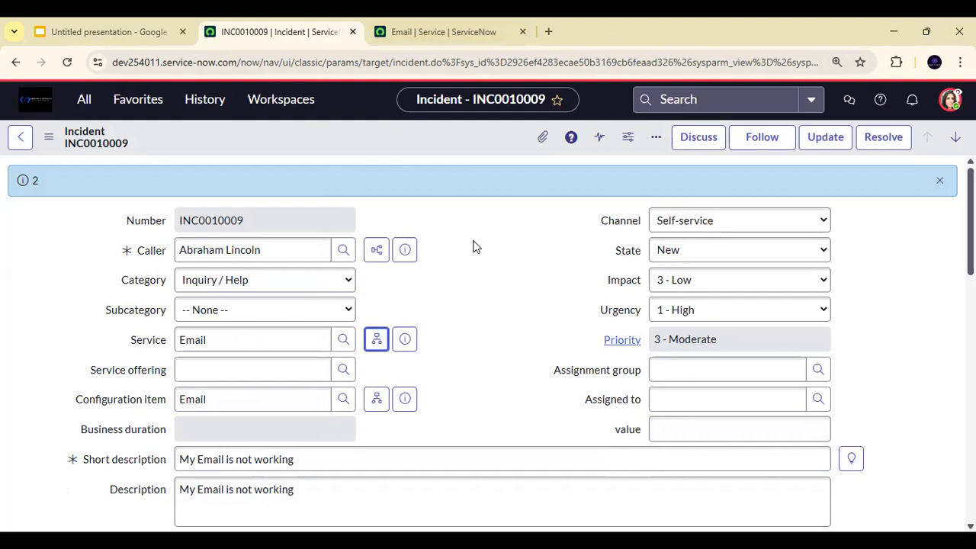
- Switch to the Google Slides presentation and start the slideshow from the Configuration Item slide
left_click(148, 29)
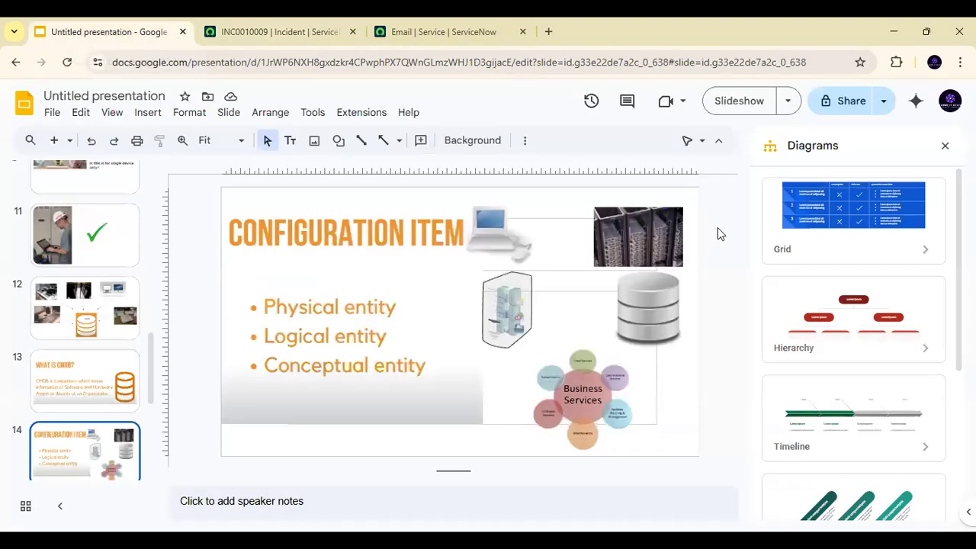
left_click(733, 105)
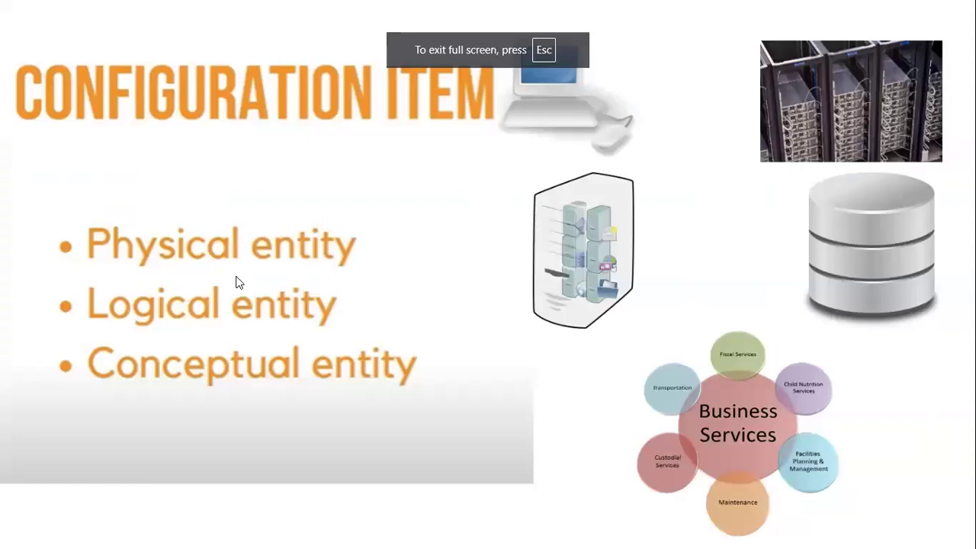